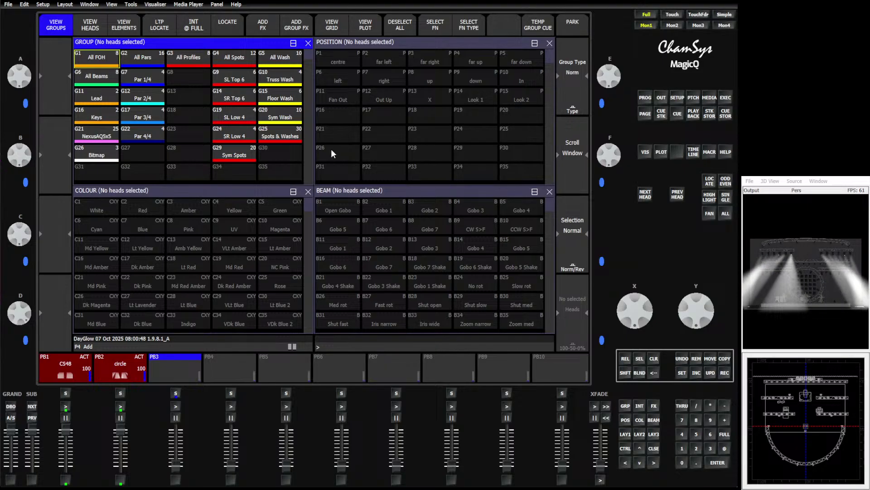
Pull the PB2 fader to zero, releasing the circle playback so only CS48 remains
left_click_drag(114, 425, 117, 467)
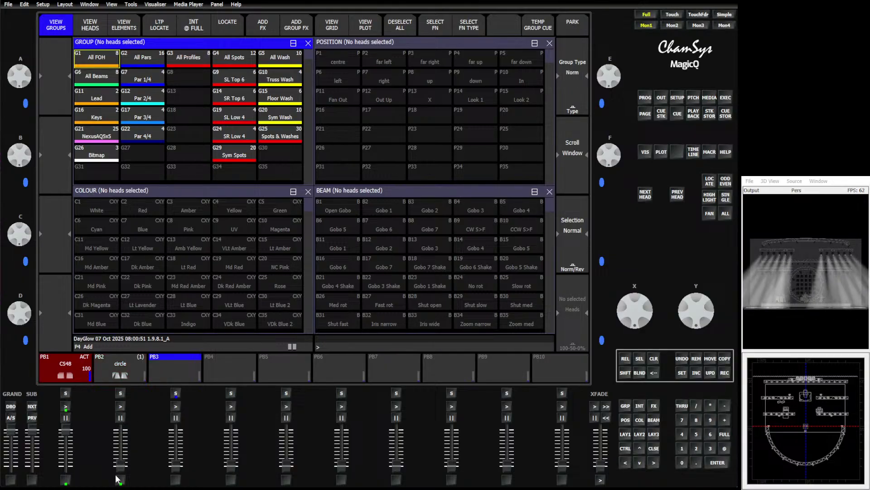
Select G4 All Spots, clear the programmer, and make a 12x7 button region on Execute page 5
left_click(256, 54)
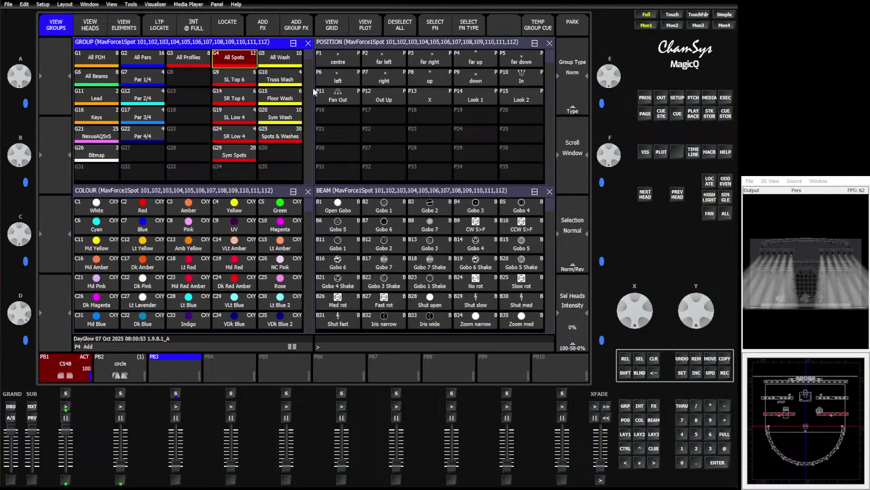
left_click(651, 359)
left_click(725, 97)
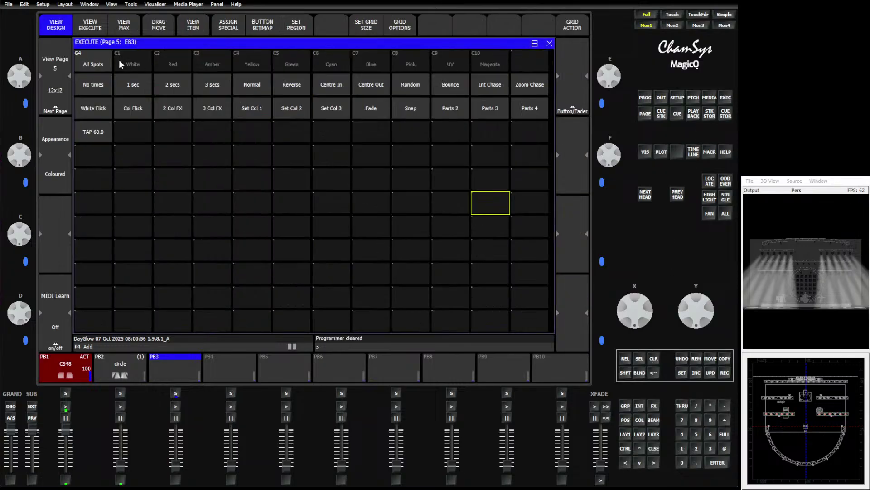
left_click_drag(94, 63, 516, 201)
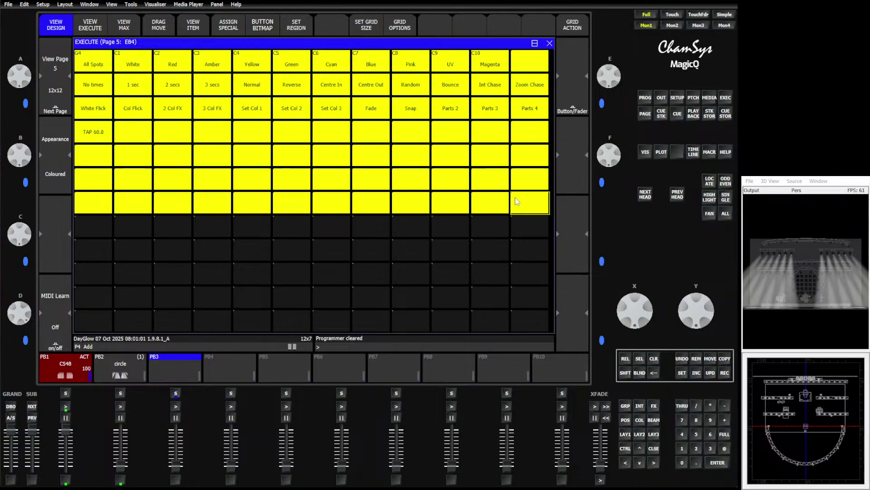
left_click(296, 25)
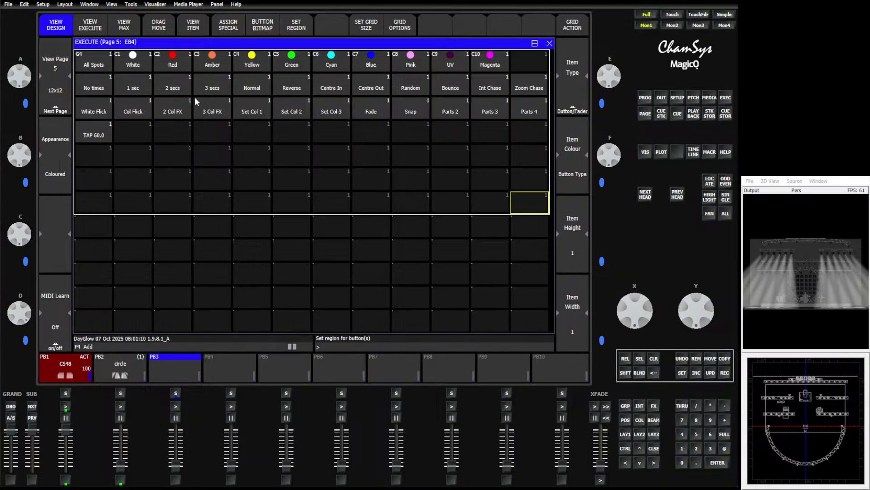
Run the 2 Col FX on the spots with Red as colour one
left_click(173, 113)
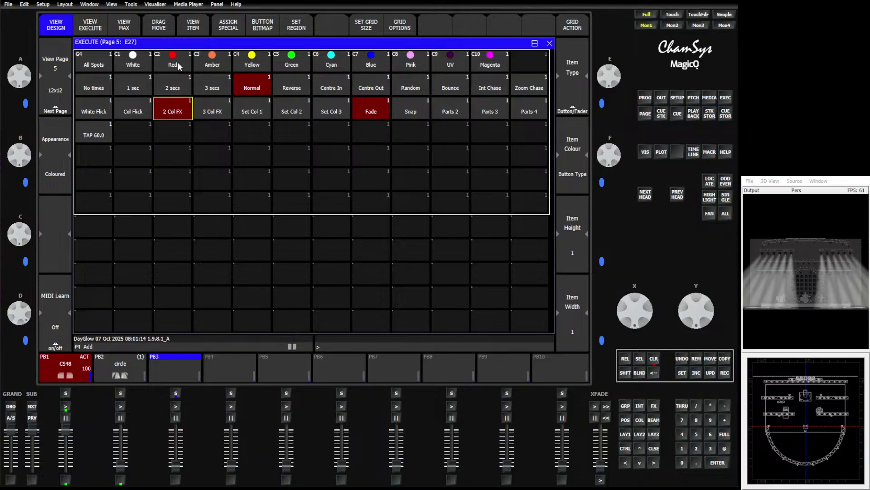
left_click(178, 66)
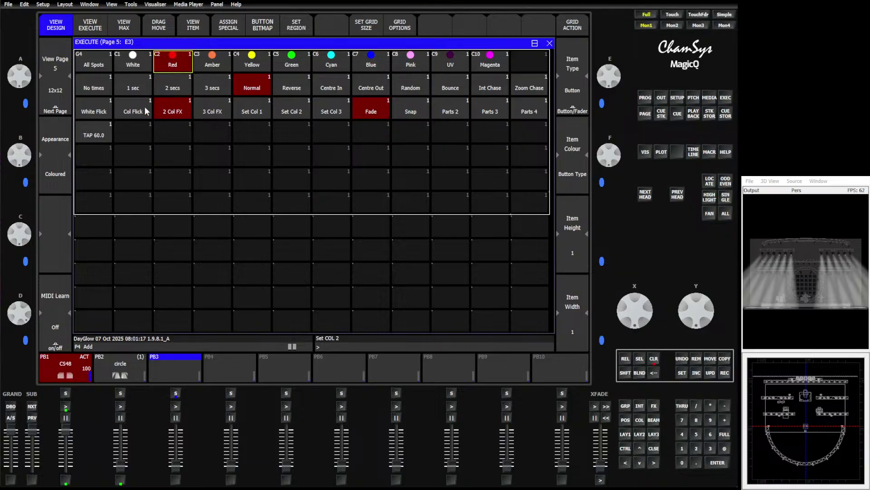
left_click(654, 360)
left_click(168, 116)
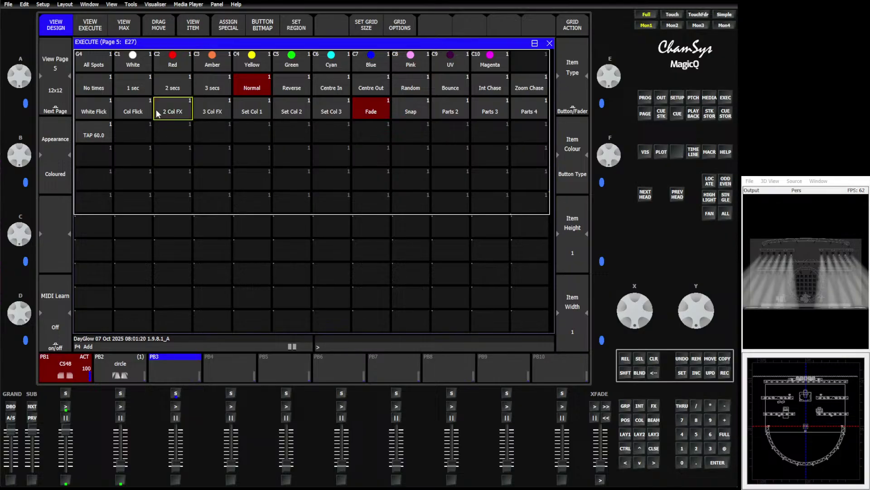
left_click(258, 111)
left_click(181, 66)
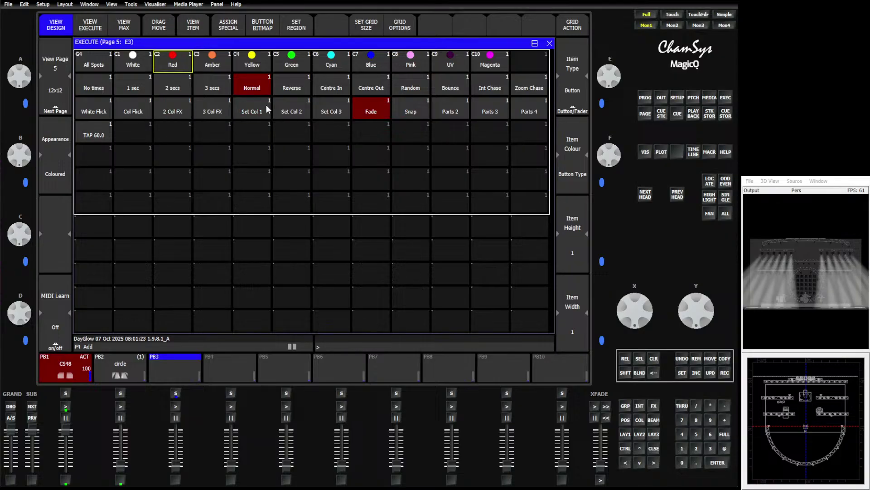
left_click(181, 111)
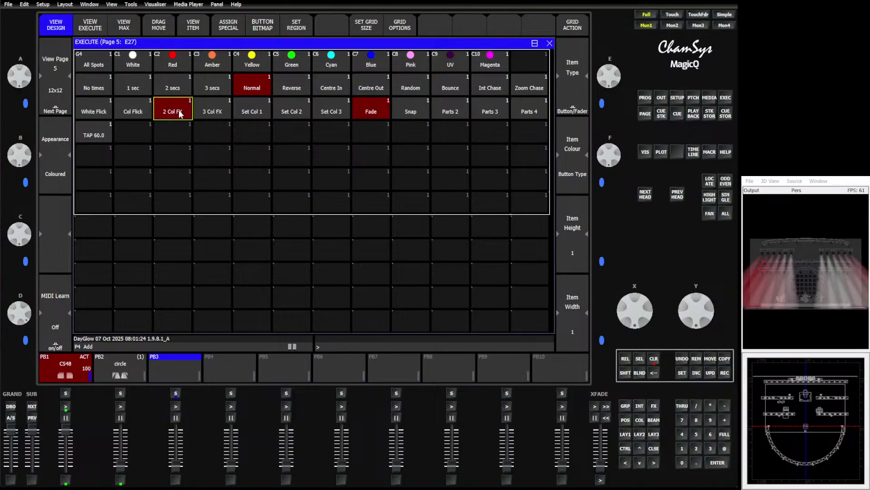
Try the Centre In, Centre Out, Reverse and Bounce directions, then clear the programmer
left_click(333, 90)
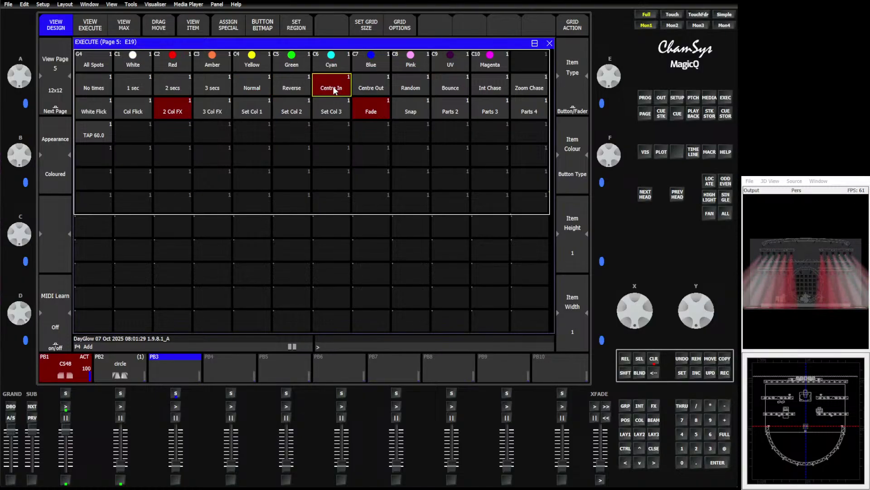
left_click(361, 90)
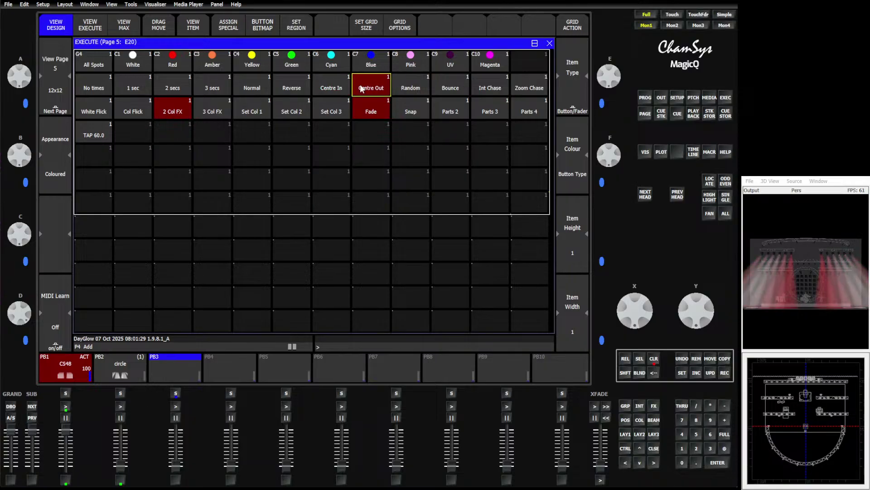
left_click(292, 88)
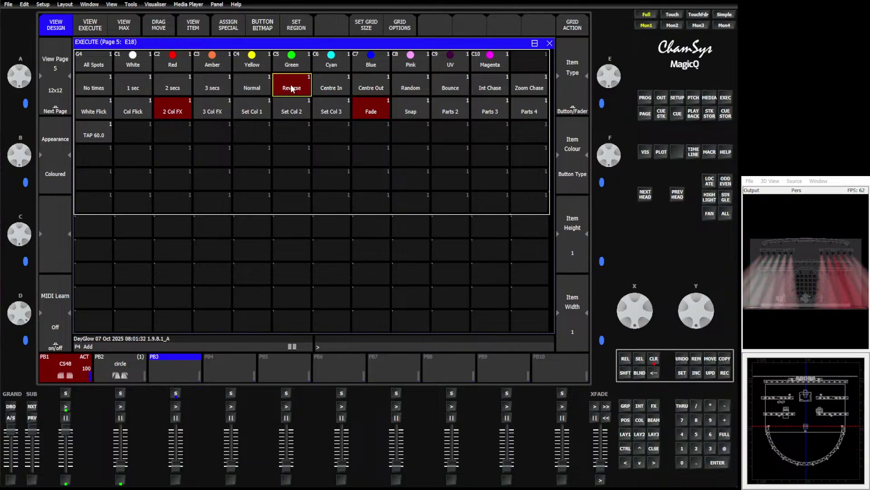
left_click(451, 88)
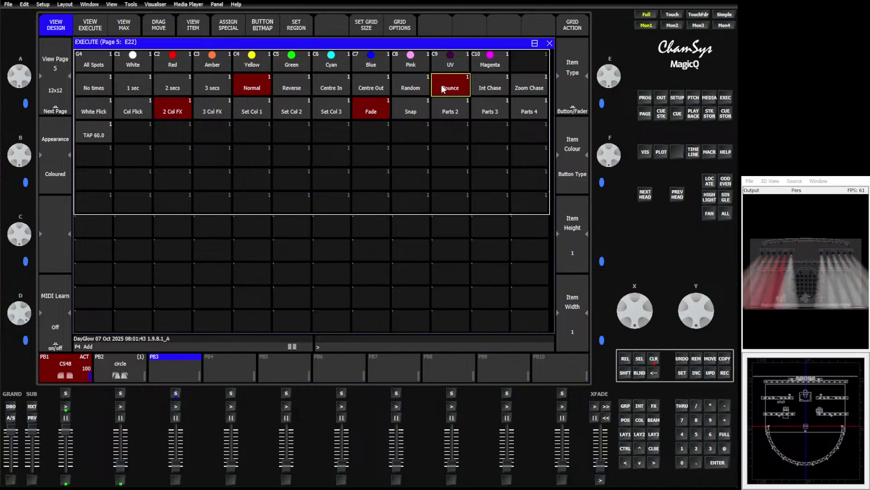
left_click(654, 358)
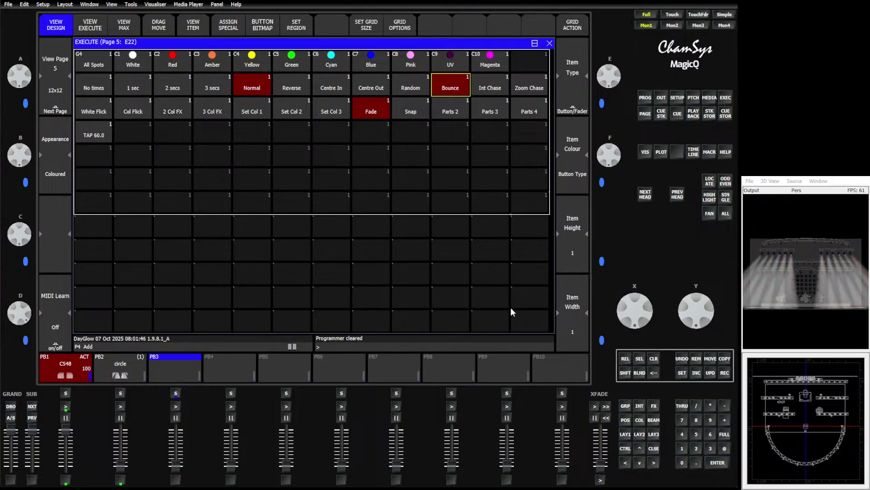
Select All Spots and load the 2col effect from the Colour FX library
left_click(627, 405)
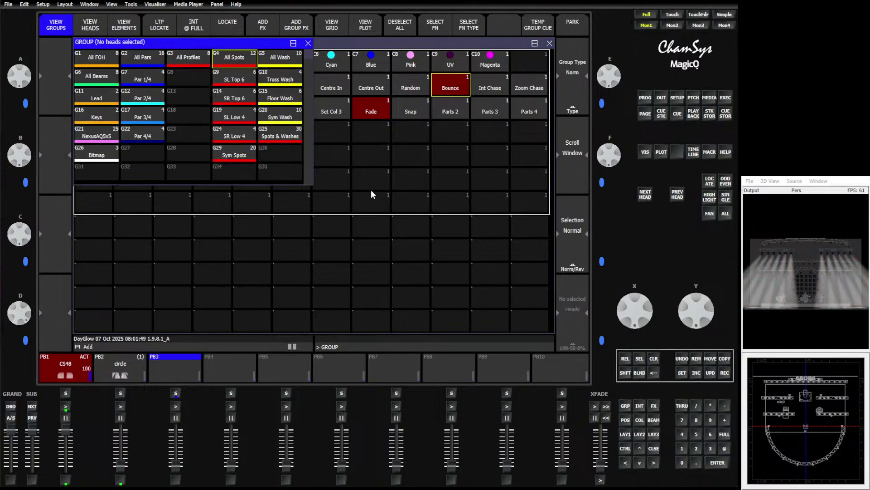
left_click(232, 59)
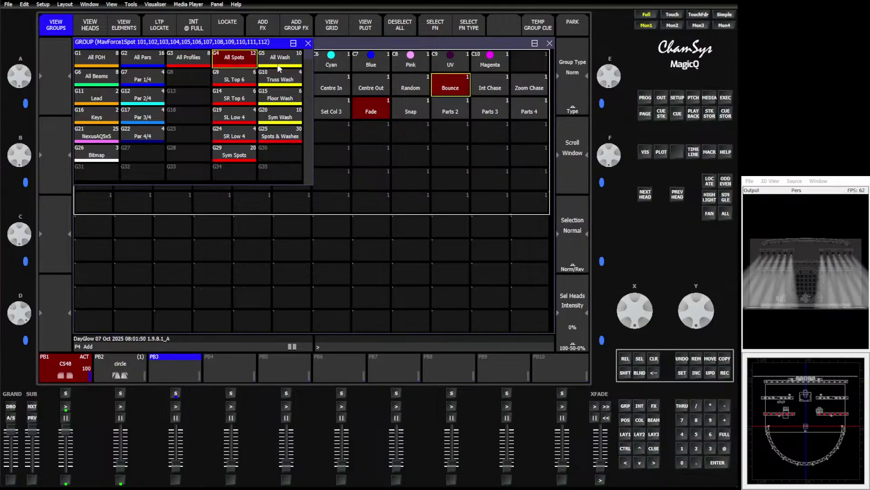
left_click(289, 33)
left_click(242, 71)
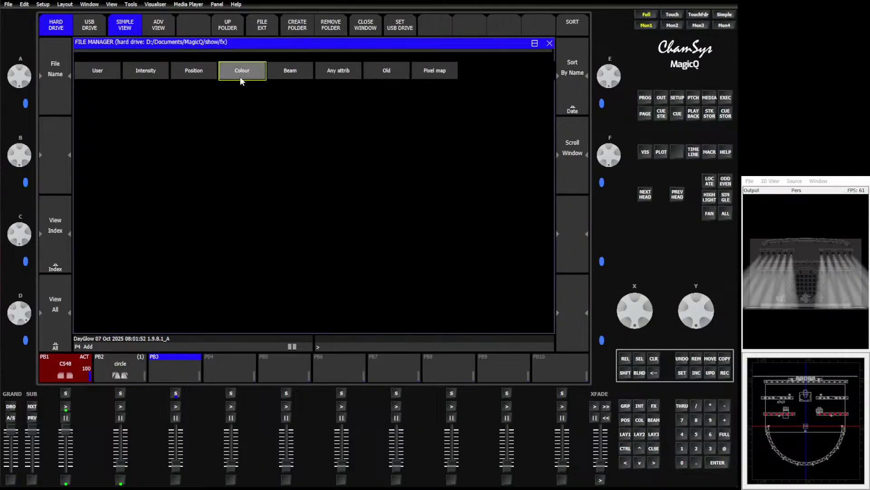
left_click(97, 71)
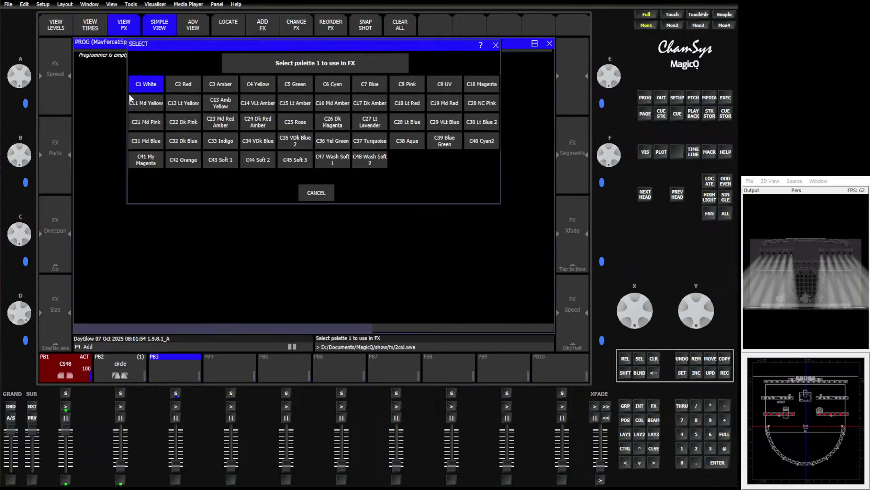
Set the effect colours to C2 Red and C1 White, then press REC on the Execute page
left_click(185, 87)
left_click(151, 87)
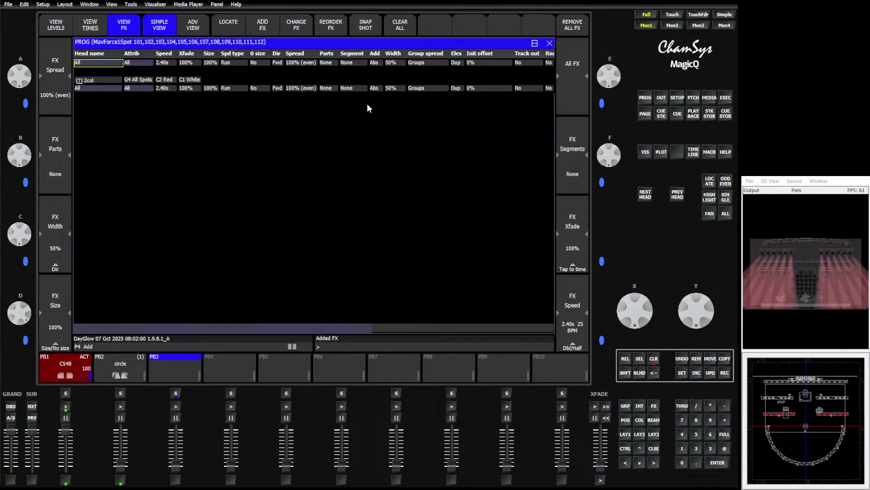
left_click(726, 97)
left_click(725, 373)
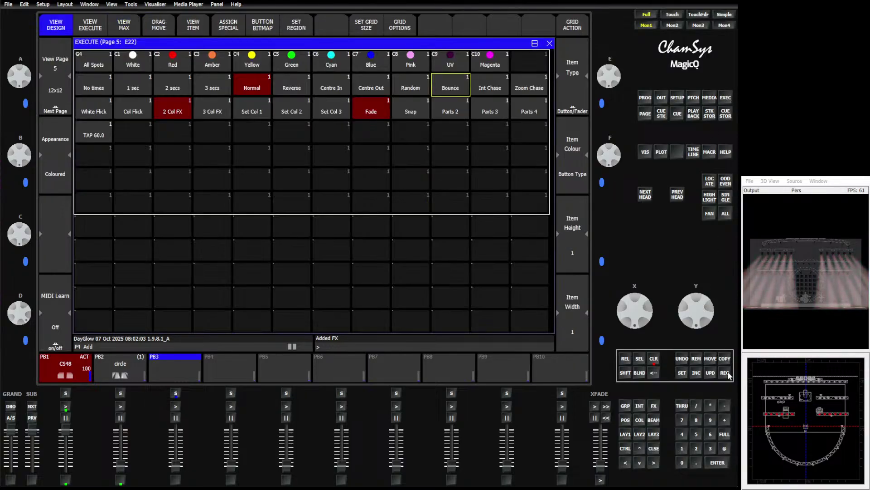
Record CS50 into the cell below Set Col 1, play it, and clear the programmer
left_click(263, 135)
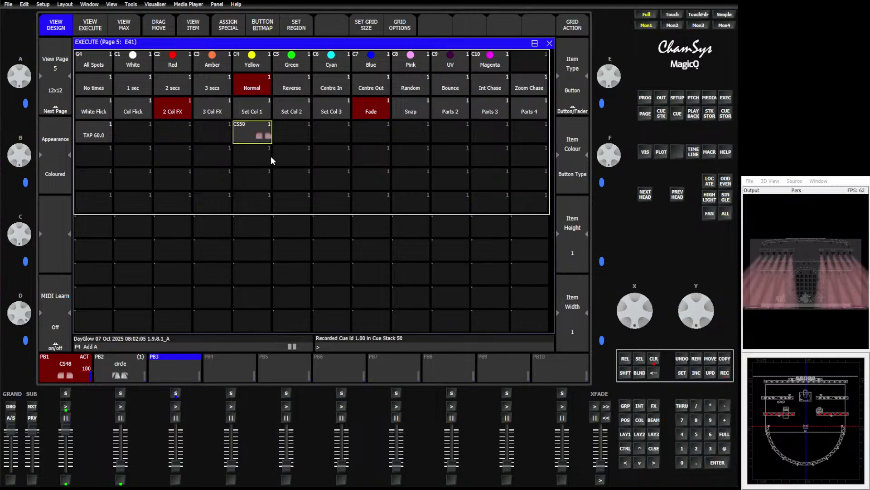
left_click(261, 135)
left_click(654, 358)
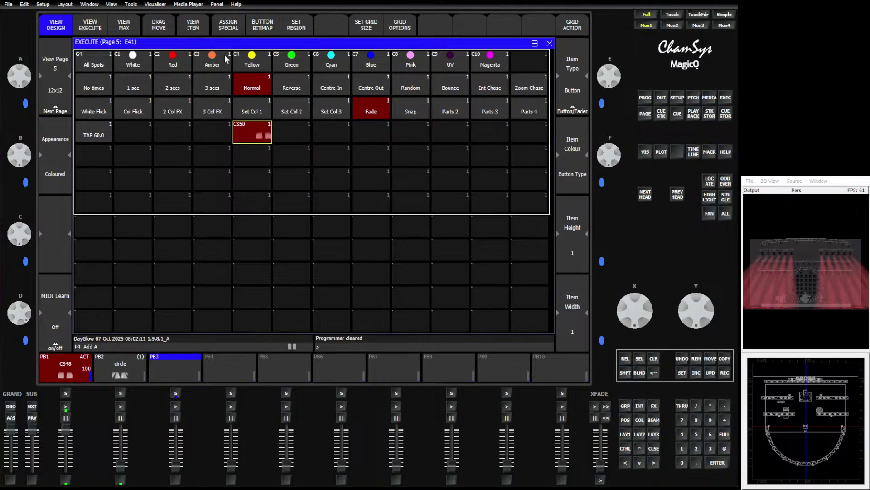
Open the Assign Special options twice and dismiss them without choosing anything
left_click(230, 26)
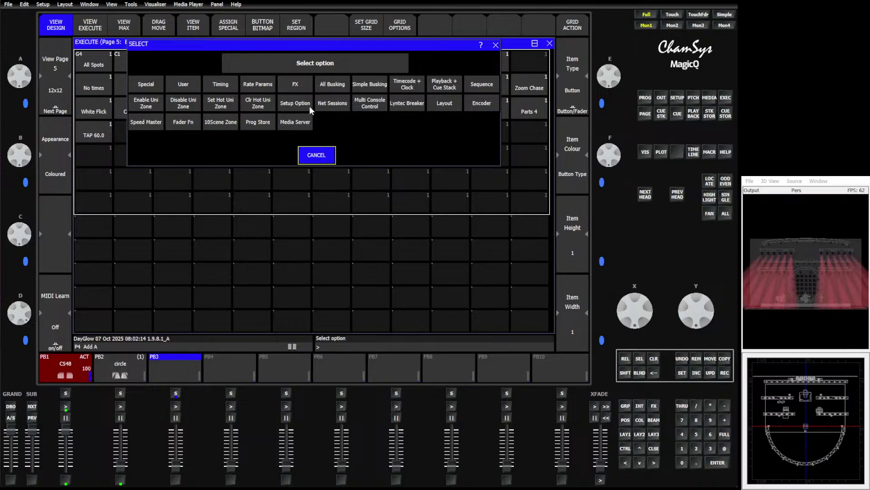
left_click(322, 159)
left_click(220, 28)
left_click(330, 154)
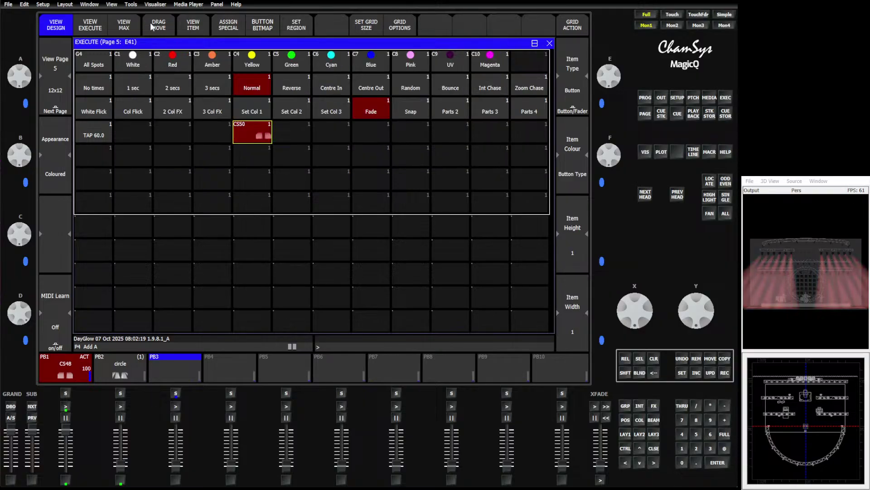
Set the CS50 cue's 2col effect to Within groups spread, then return to Execute page 5 with Alt+E
left_click(190, 28)
left_click(181, 29)
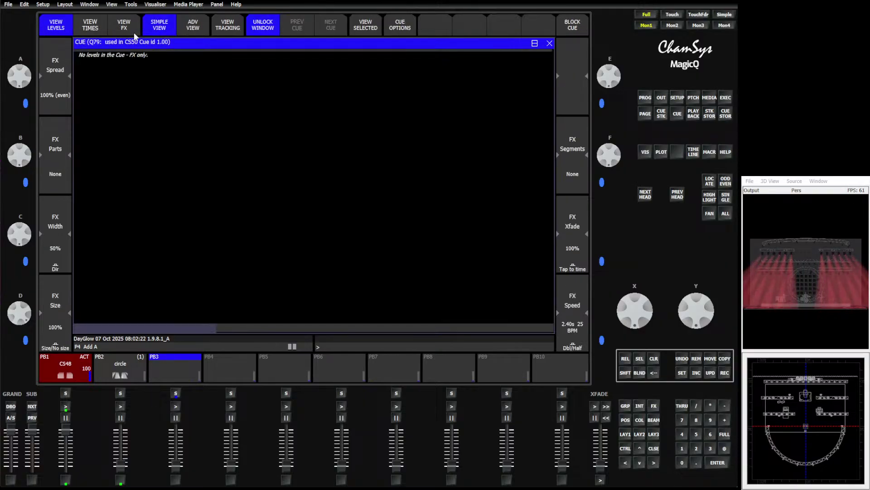
left_click(123, 32)
left_click(365, 89)
key("Right")
key("Right")
key("Right")
key("Right")
key("Right")
key("Right")
key("Right")
key("Right")
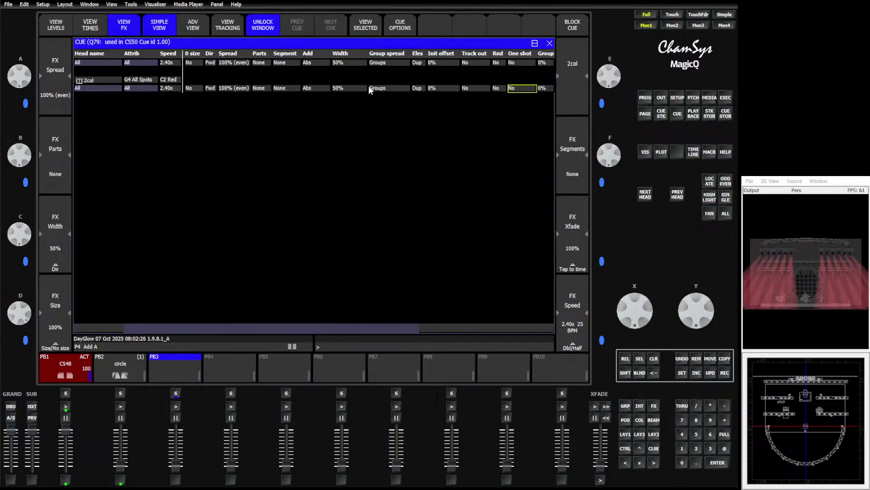
double_click(373, 90)
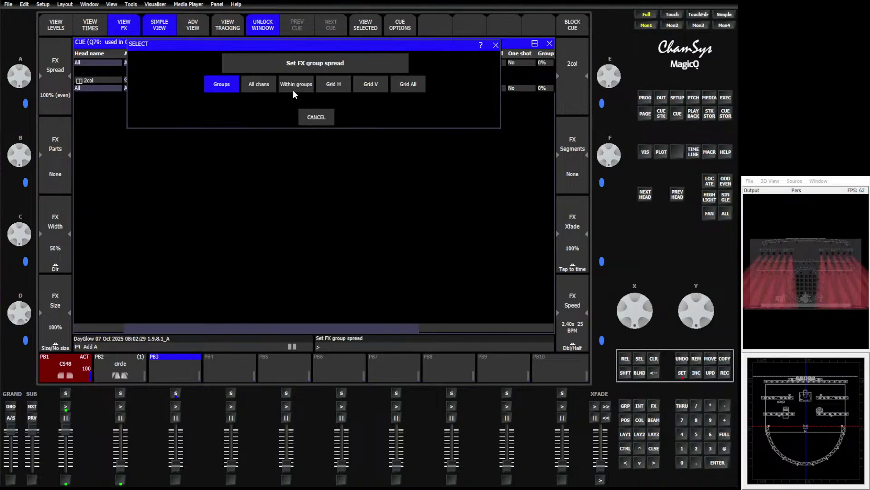
left_click(295, 86)
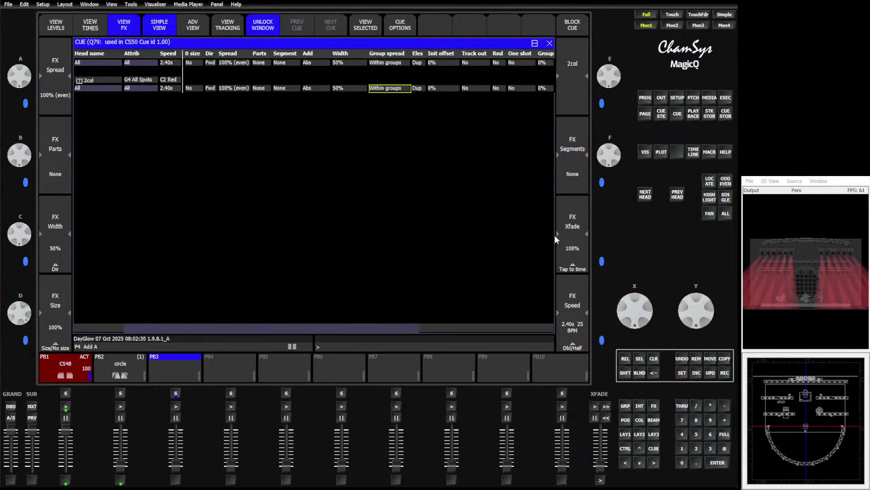
key("alt+e")
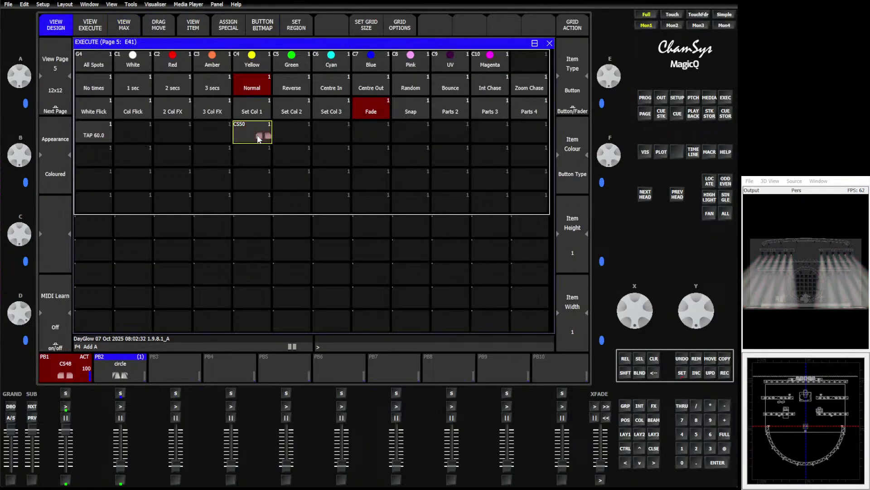
Fire CS50 to turn the beams red and test Centre In, Reverse, Normal, then Centre In again
left_click(378, 111)
left_click(254, 133)
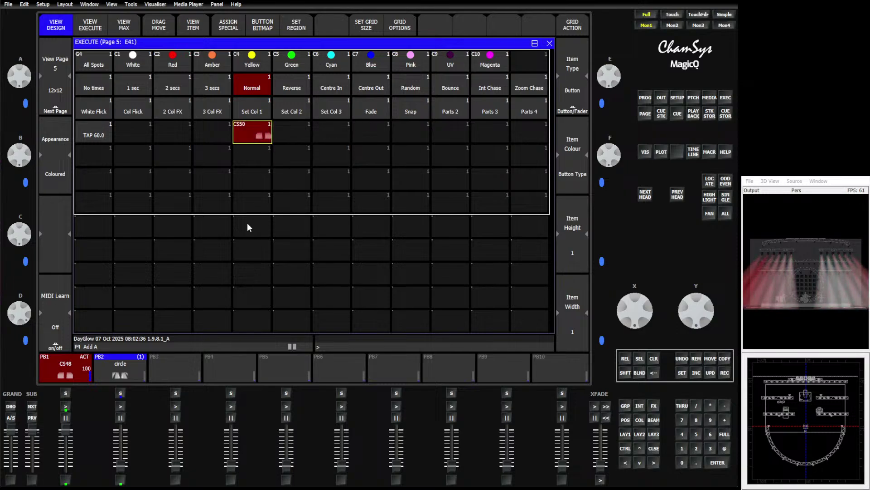
left_click(337, 88)
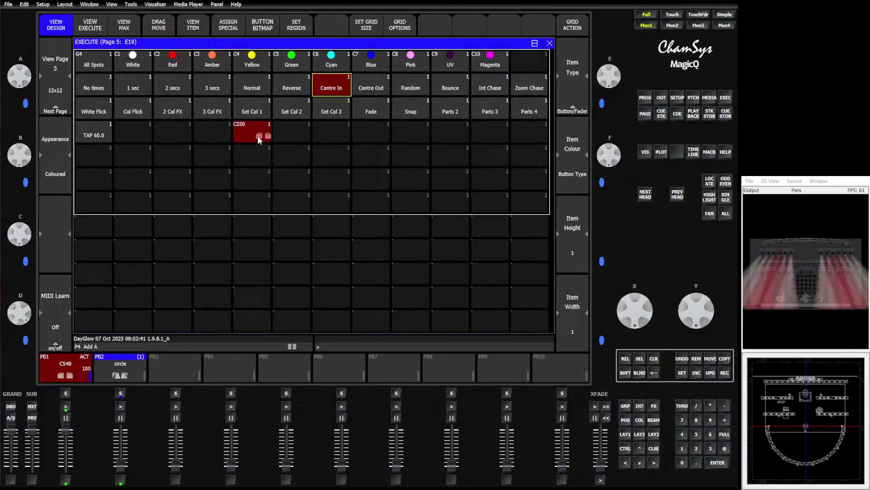
left_click(293, 85)
left_click(250, 90)
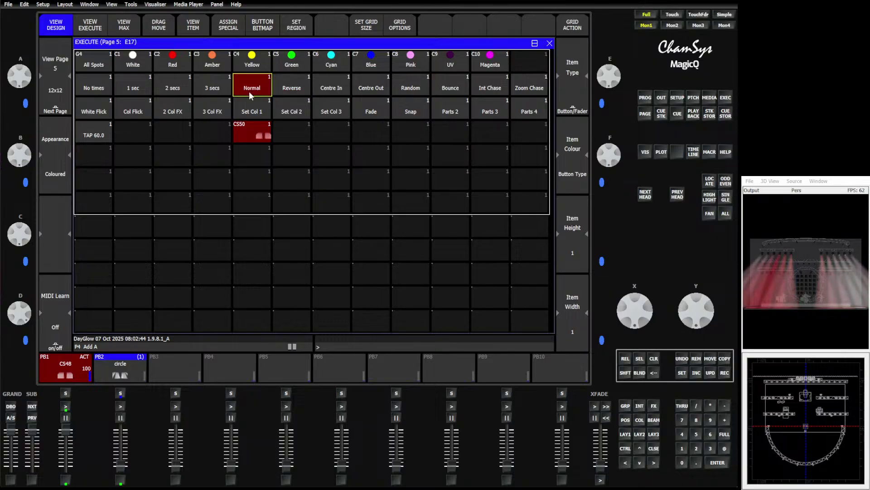
left_click(332, 89)
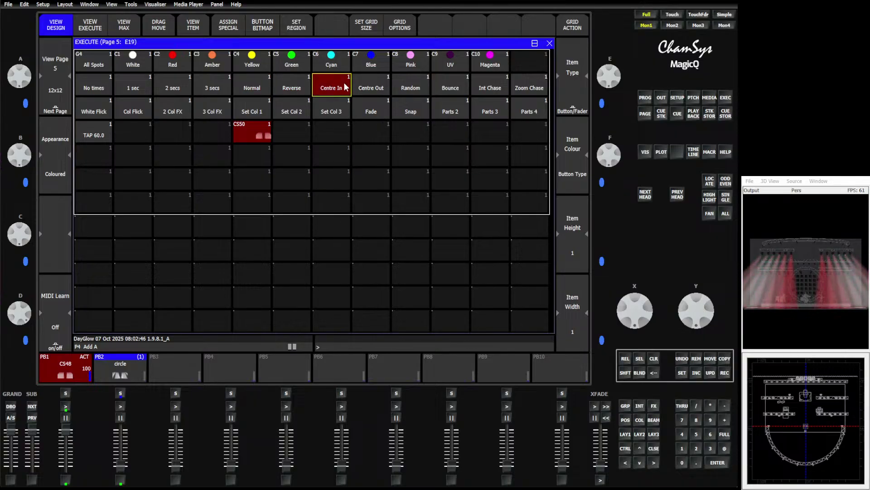
left_click(182, 161)
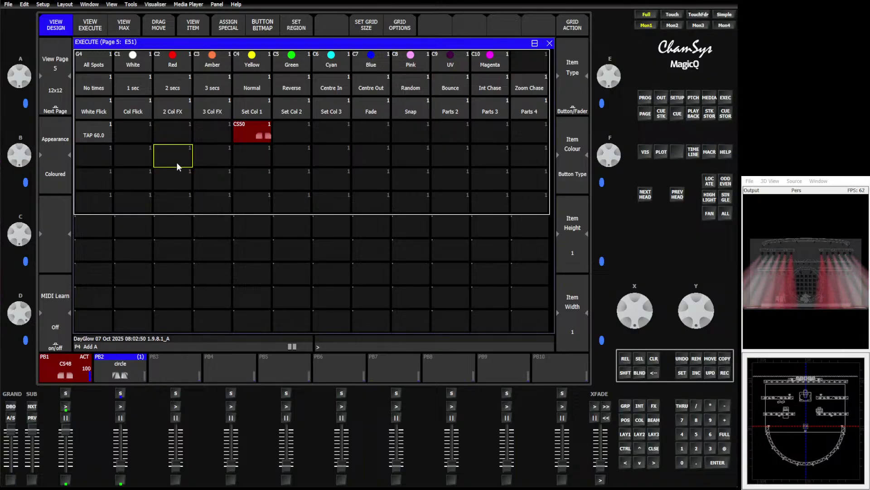
Make the selected empty cell a Parts 2 rate parameter button
left_click(230, 26)
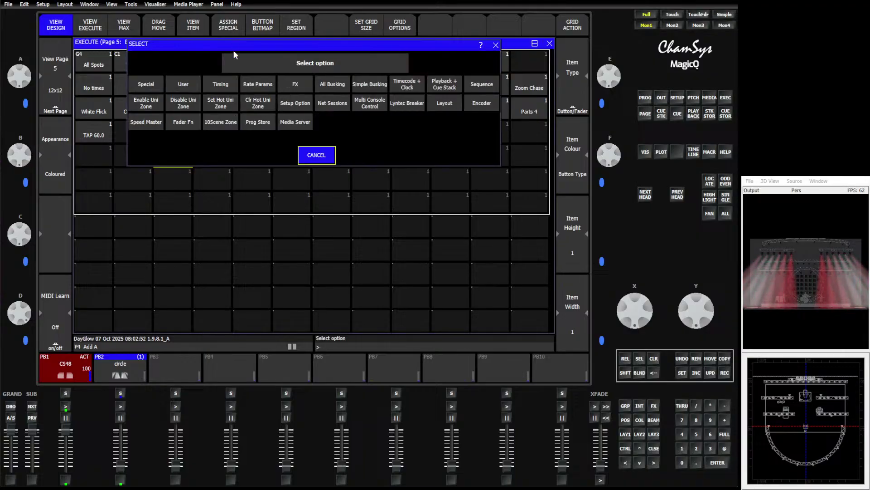
left_click(248, 83)
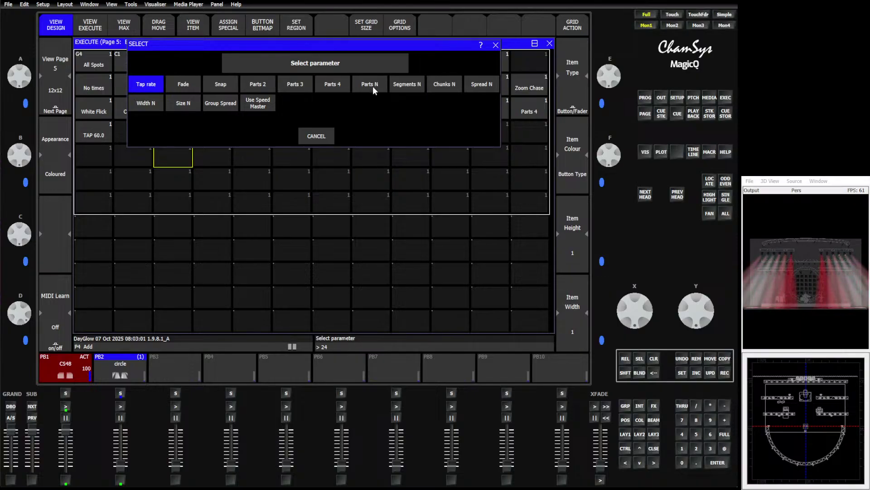
left_click(258, 83)
Add Spread 0% and Spread 100% buttons in the next empty cells
left_click(243, 156)
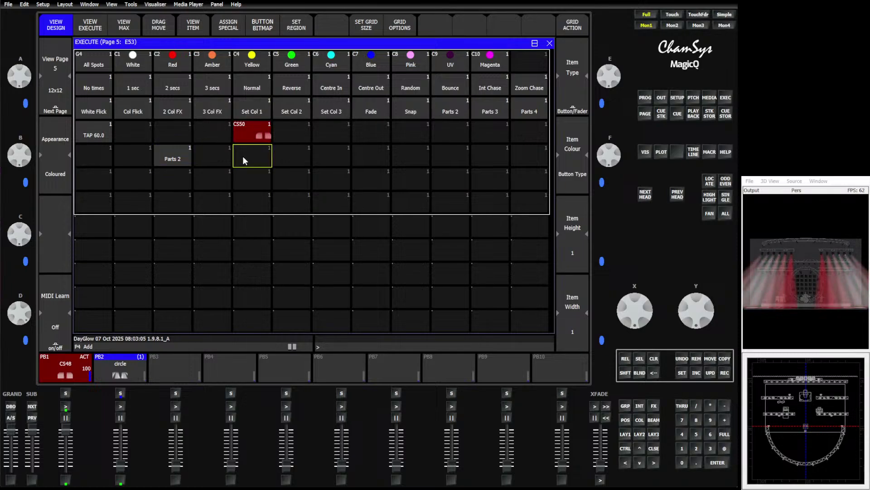
left_click(227, 25)
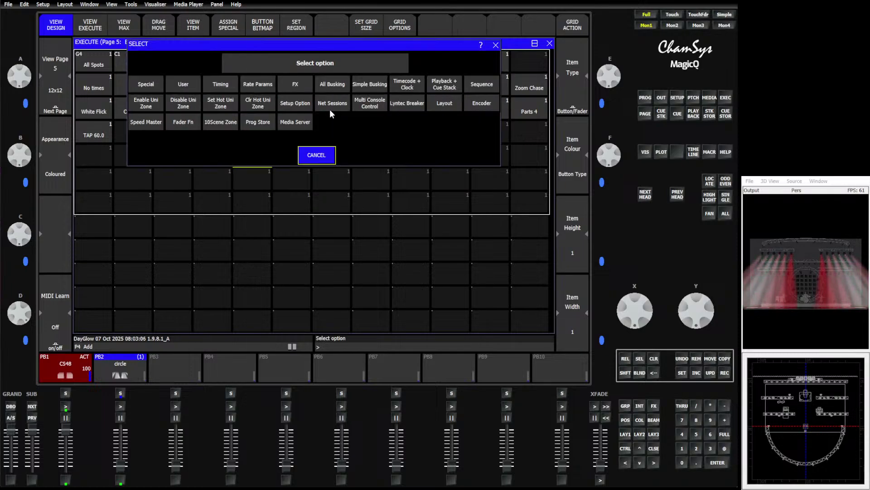
left_click(259, 85)
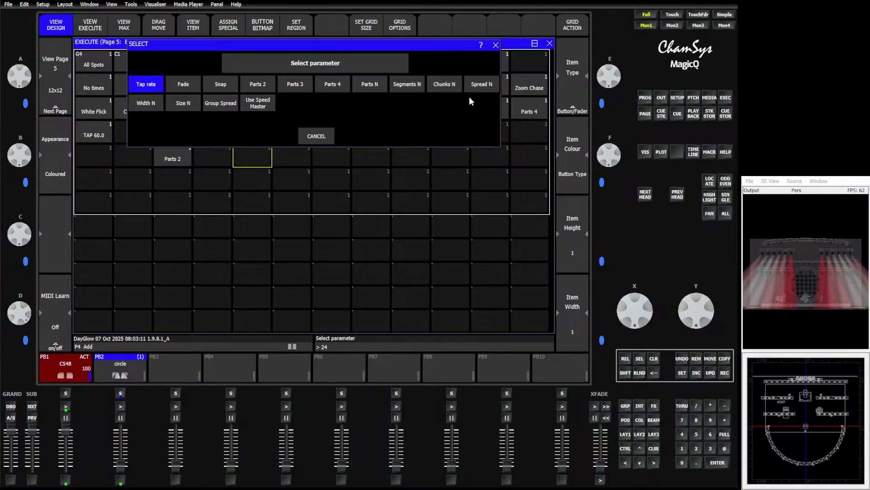
left_click(483, 85)
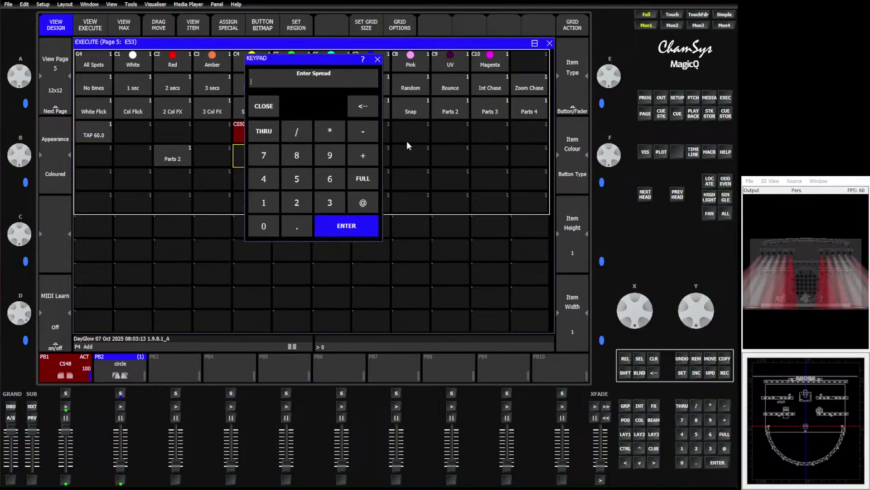
key("Return")
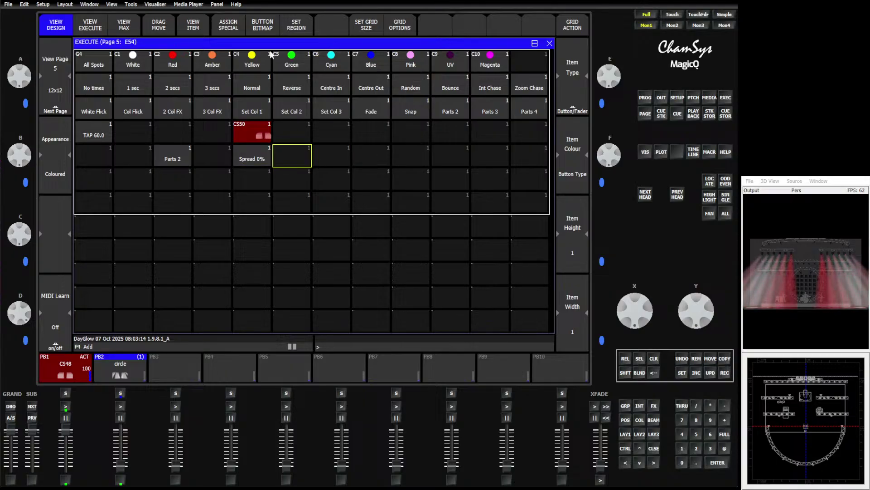
left_click(230, 27)
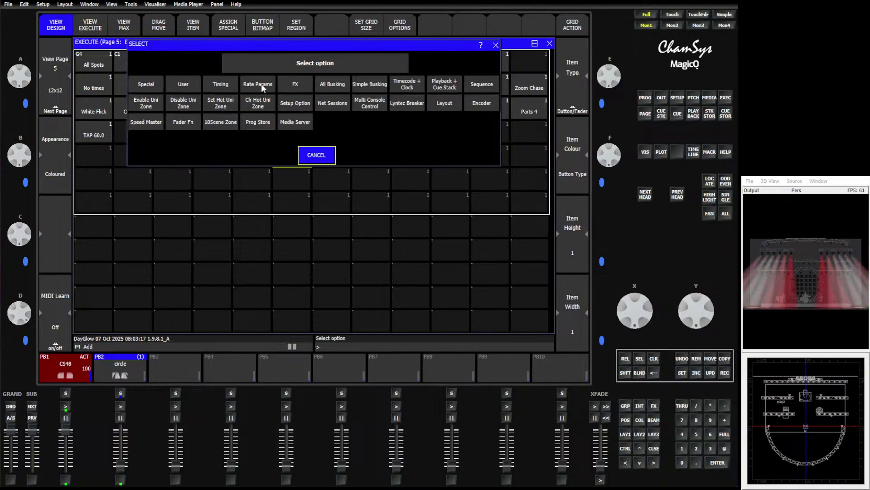
left_click(477, 86)
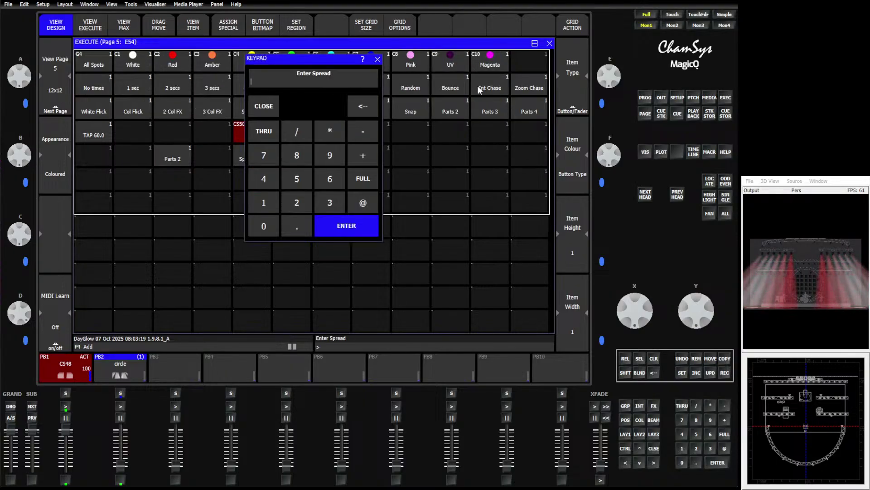
type("100")
key("Return")
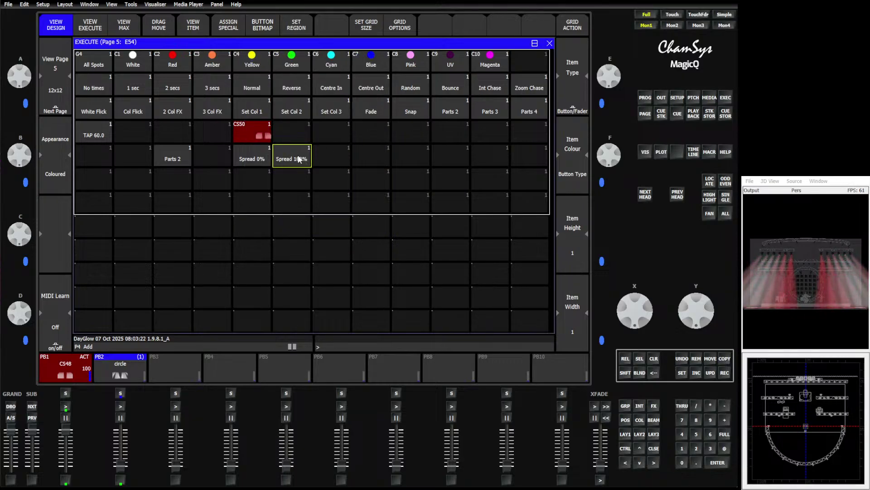
left_click(374, 160)
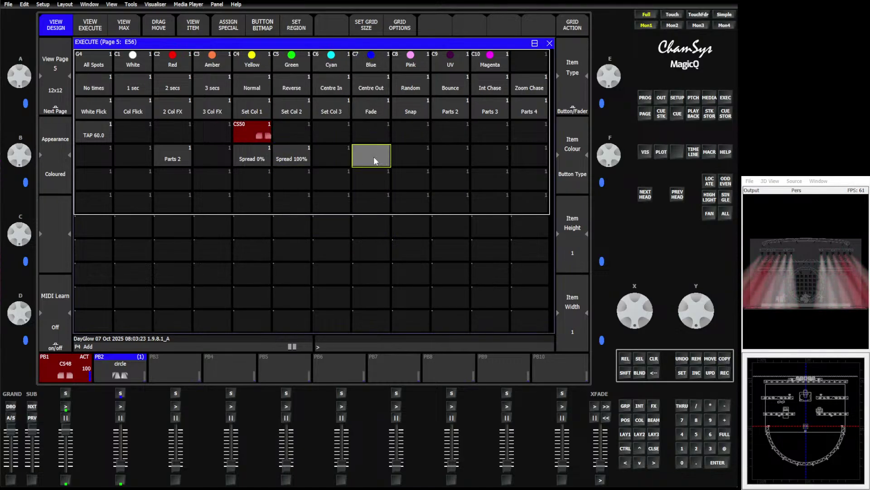
Add Width 10% and Width 50% buttons beside the spread buttons
left_click(233, 31)
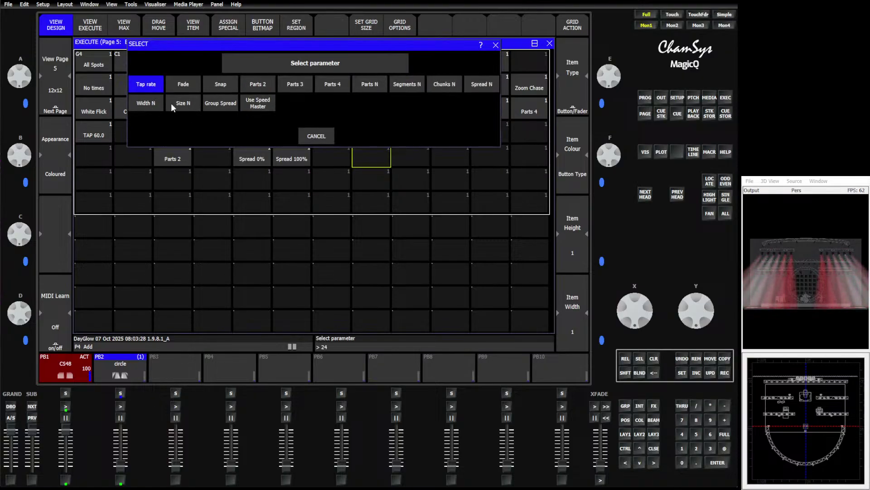
left_click(146, 103)
type("10")
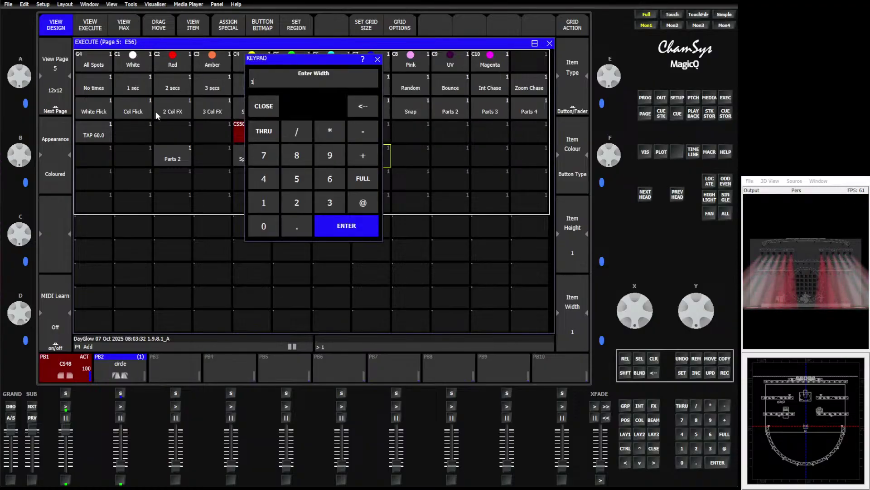
key("Return")
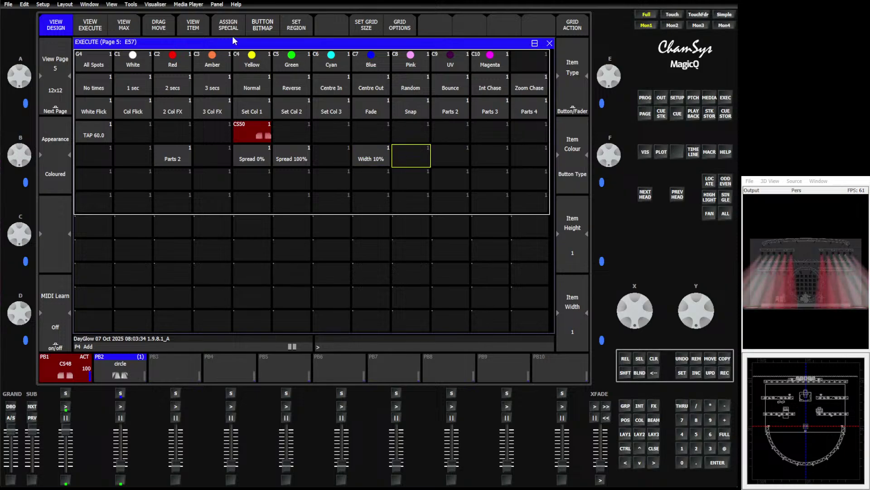
left_click(234, 29)
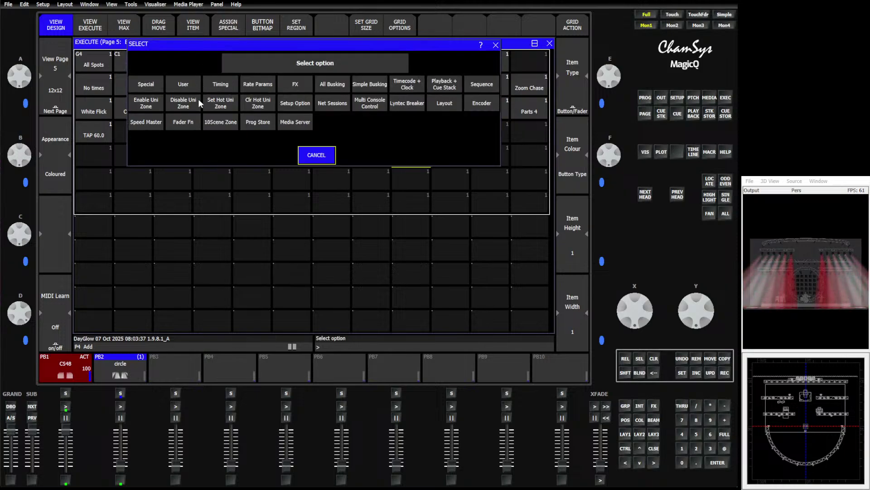
left_click(256, 85)
left_click(154, 104)
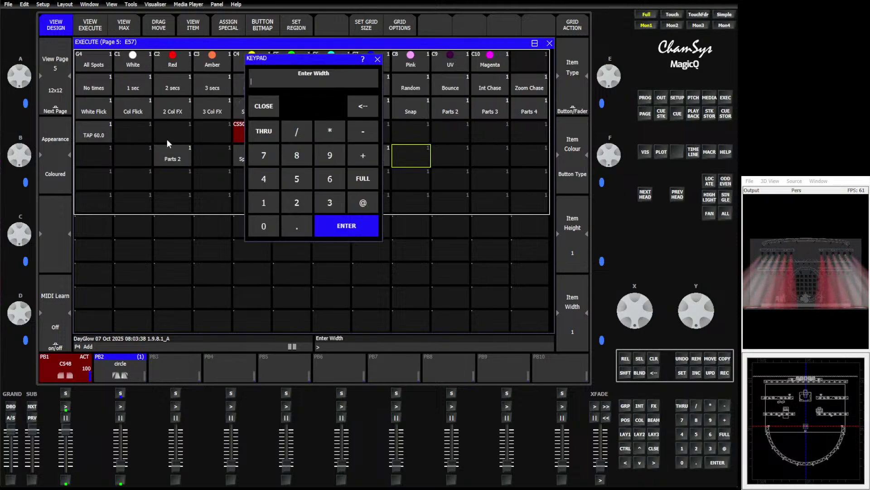
key("Return")
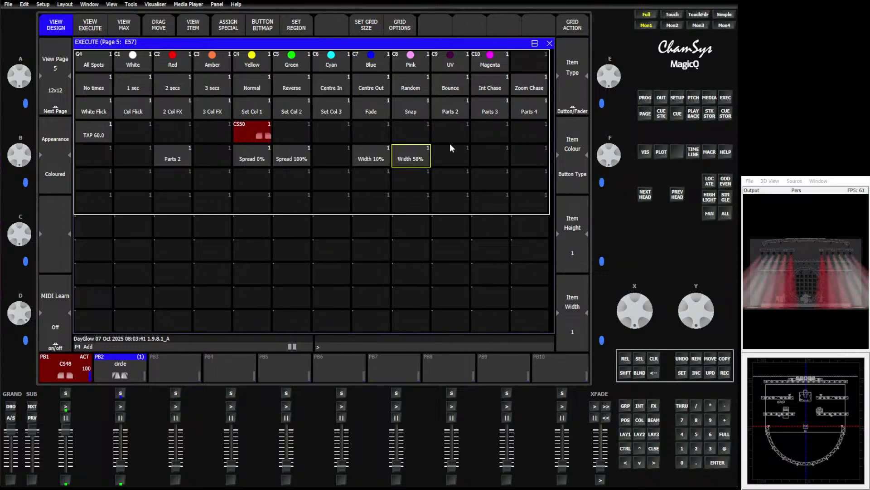
Add a Width 90% button in the cell right of Width 50%
left_click(447, 146)
left_click(233, 29)
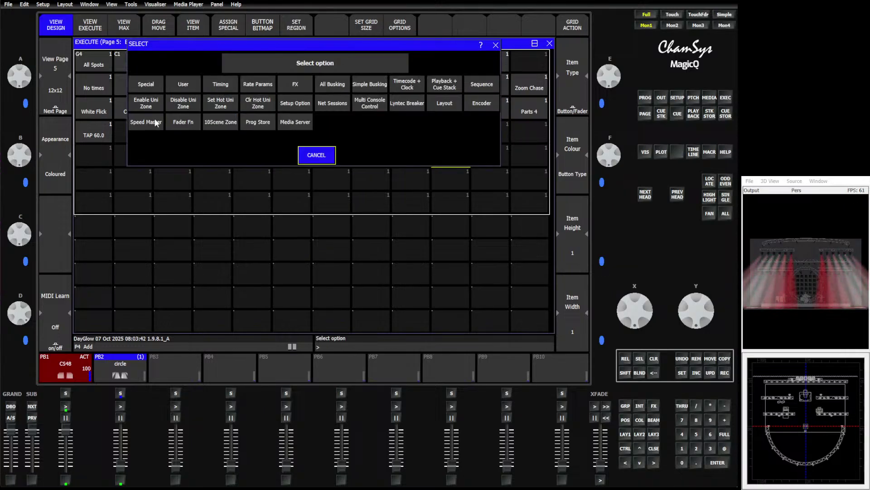
left_click(258, 86)
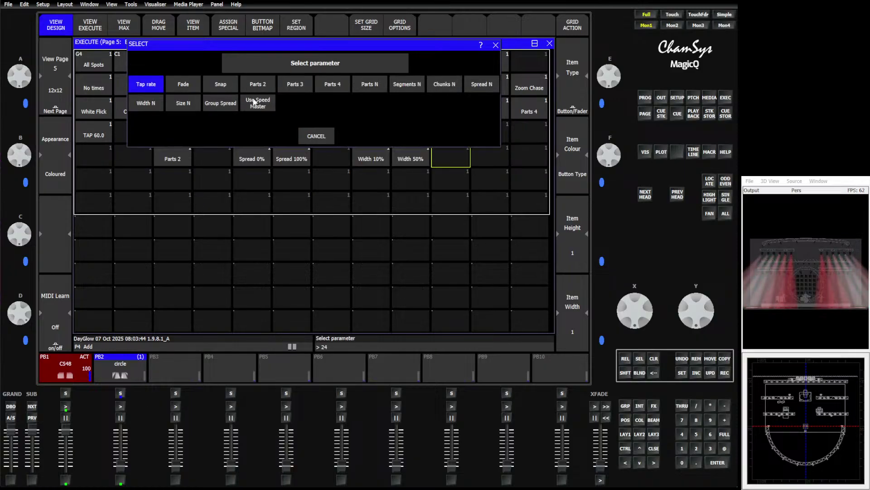
left_click(146, 108)
type("90")
key("Return")
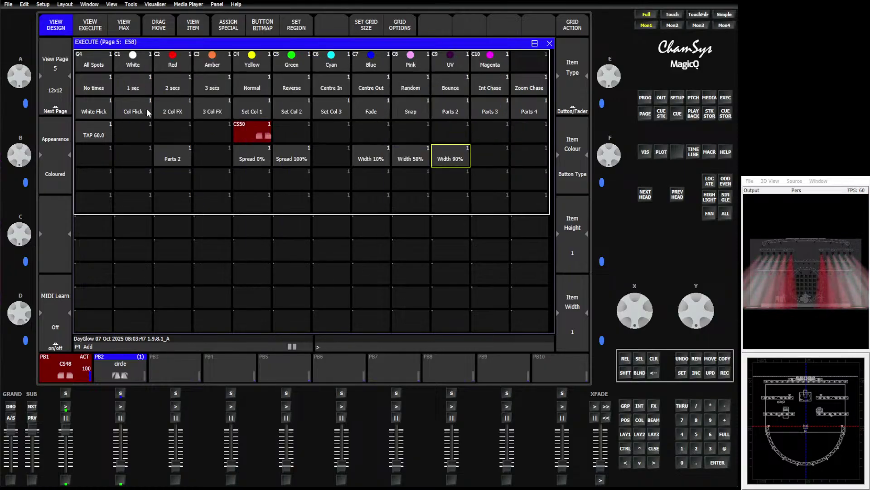
left_click(219, 178)
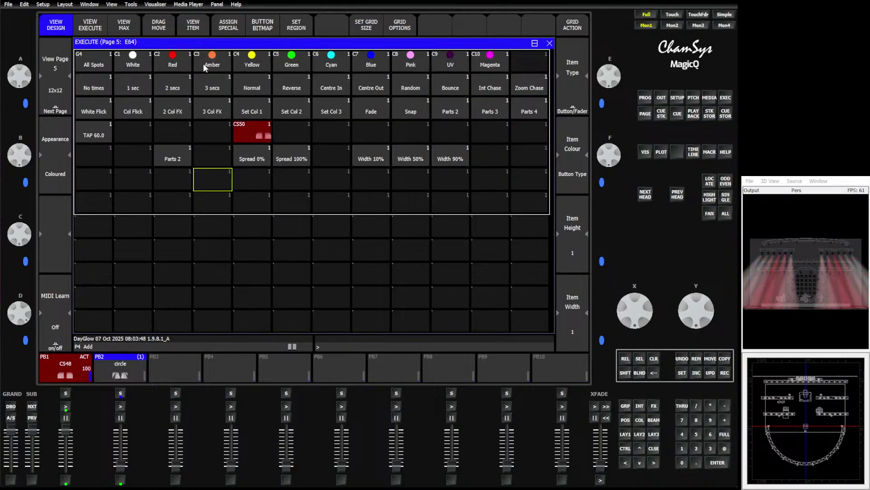
Open the Group Spread choices under Assign Special and dismiss them unassigned
left_click(227, 25)
left_click(257, 84)
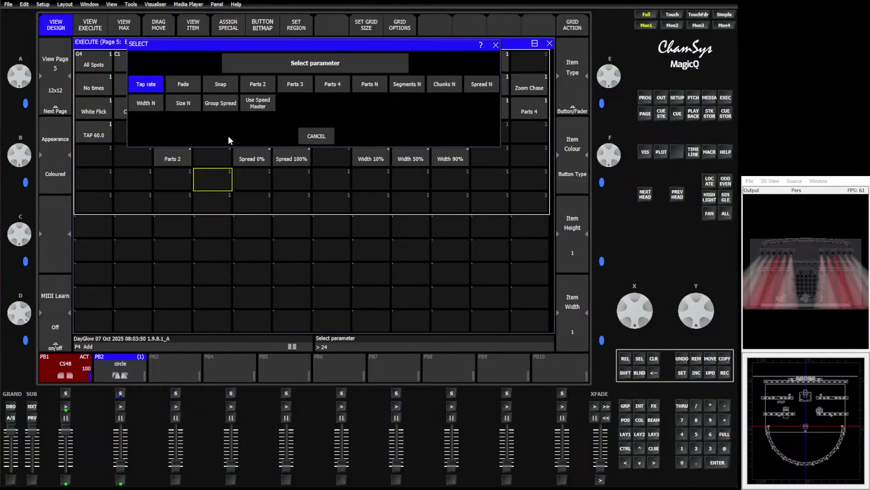
left_click(218, 104)
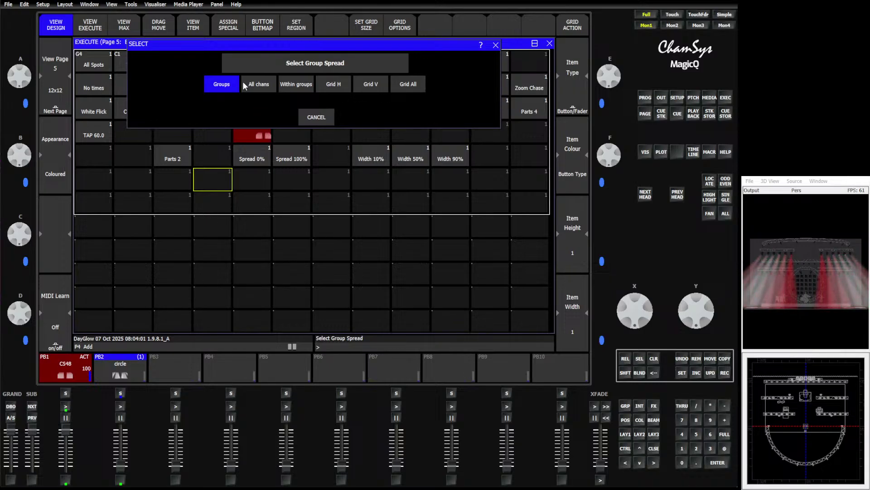
left_click(316, 117)
Close Rate Params without assigning, then fire Parts 2 to split the effect in two
left_click(229, 26)
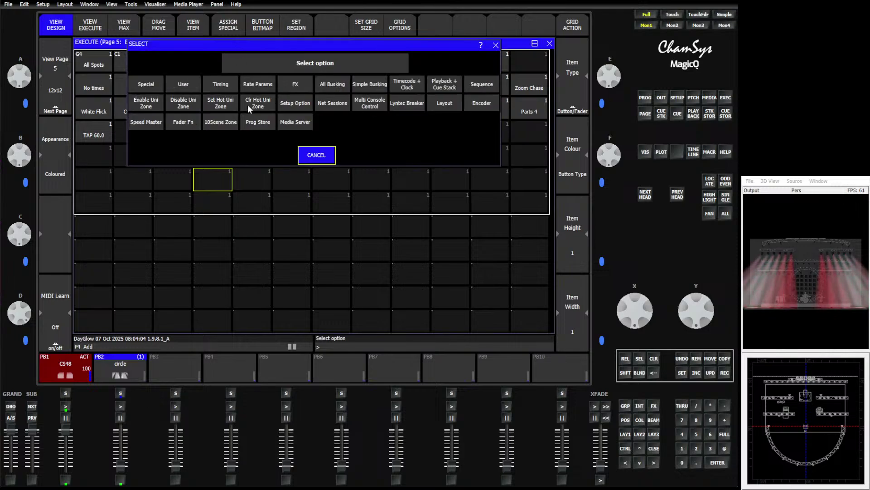
left_click(262, 84)
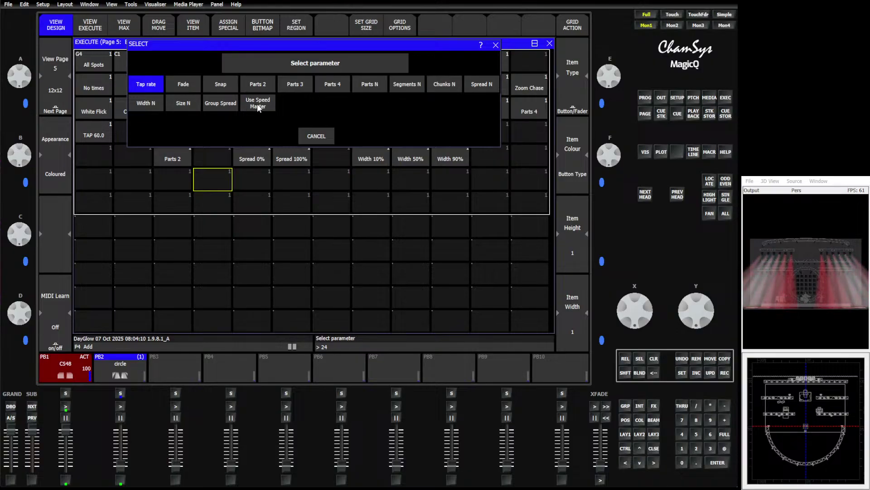
left_click(322, 134)
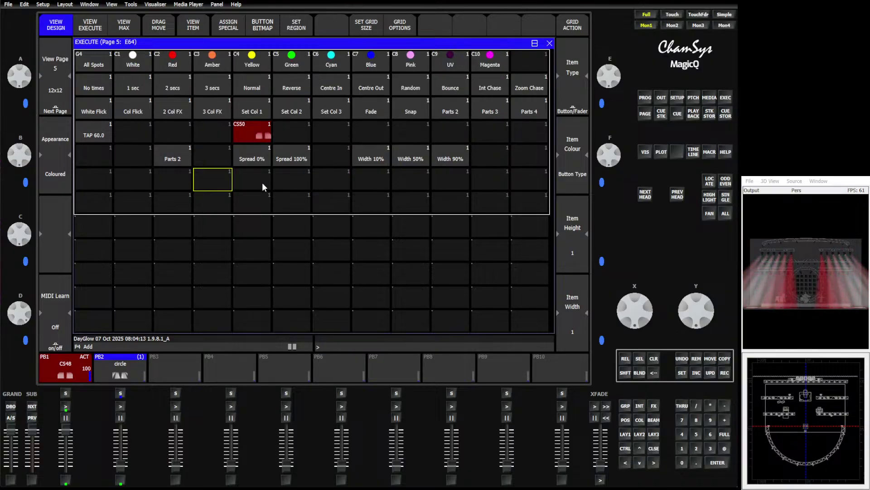
left_click(179, 160)
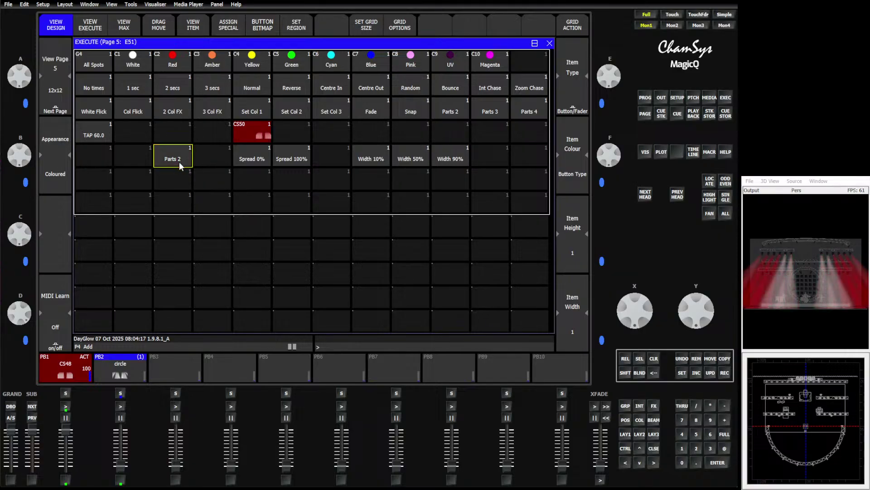
Cycle through Spread 0%/100% and Width 10%/50%/90%, leaving Spread 100% and Width 50% active
left_click(252, 159)
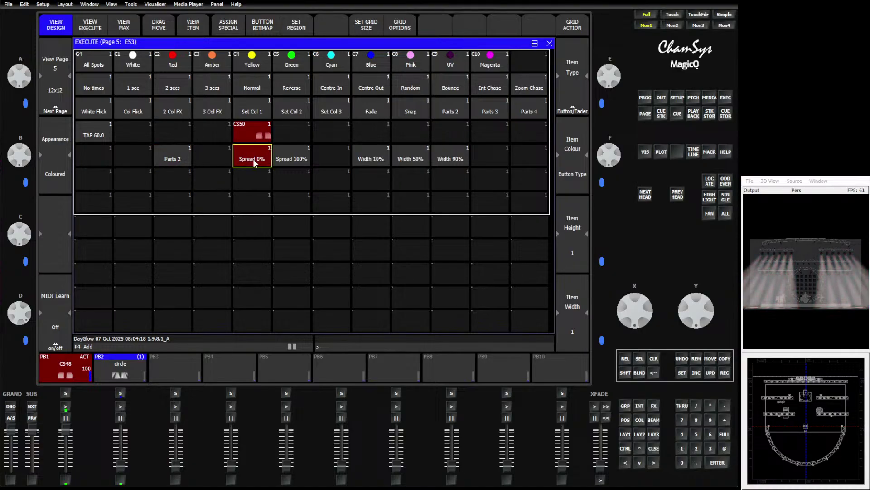
left_click(291, 154)
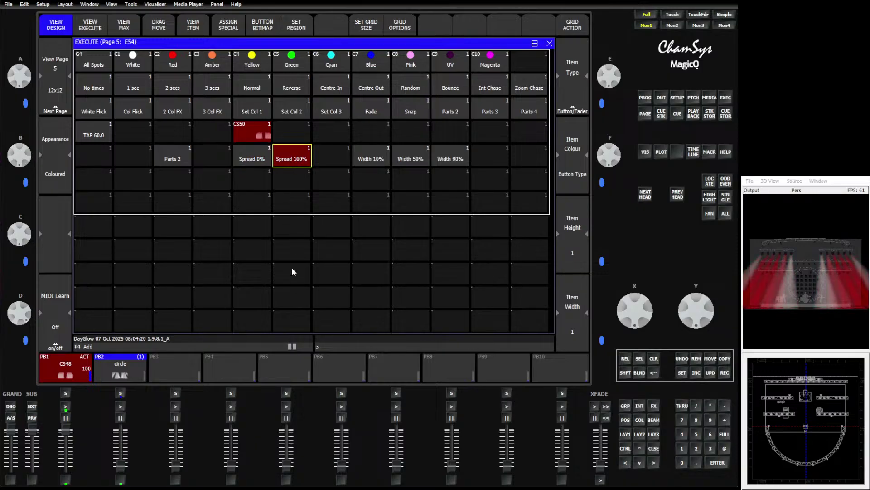
left_click(376, 161)
left_click(411, 159)
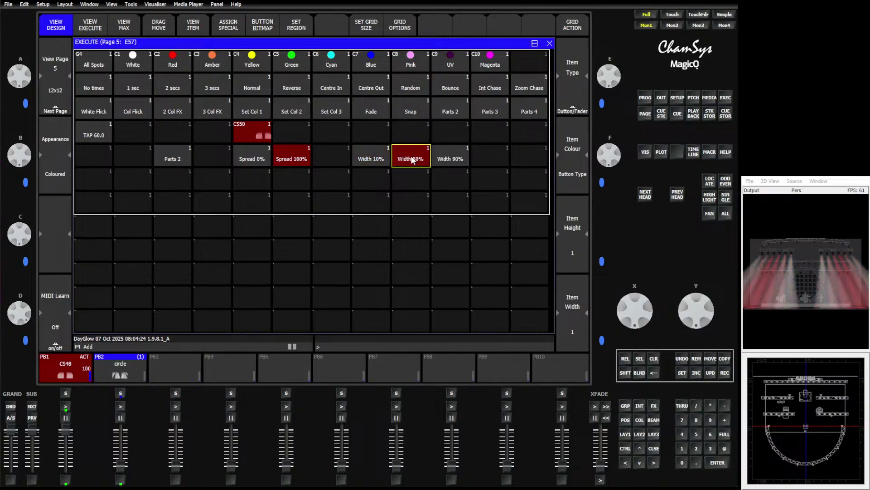
left_click(454, 158)
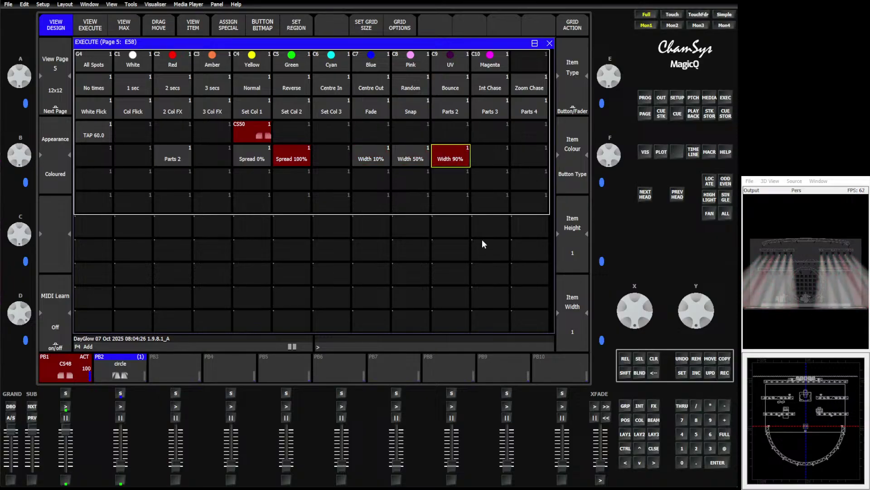
left_click(412, 159)
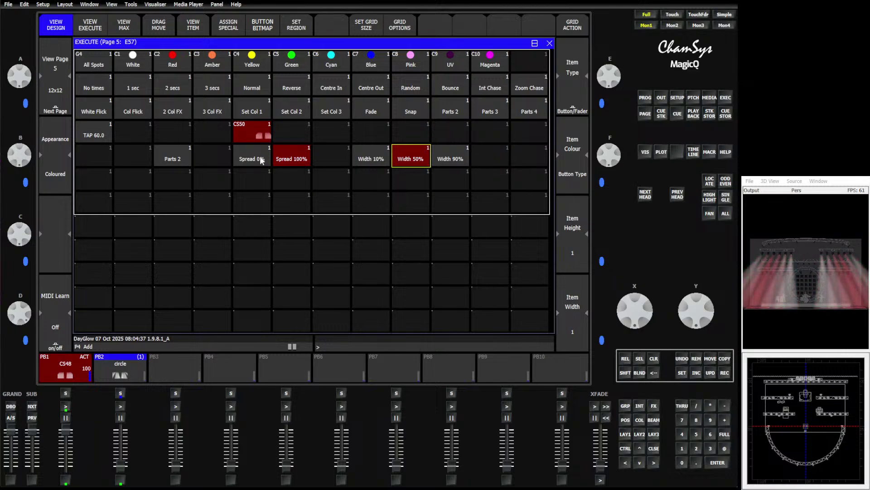
Preview the FX and Timing special functions without assigning, then release CS50 so the beams turn white
left_click(222, 28)
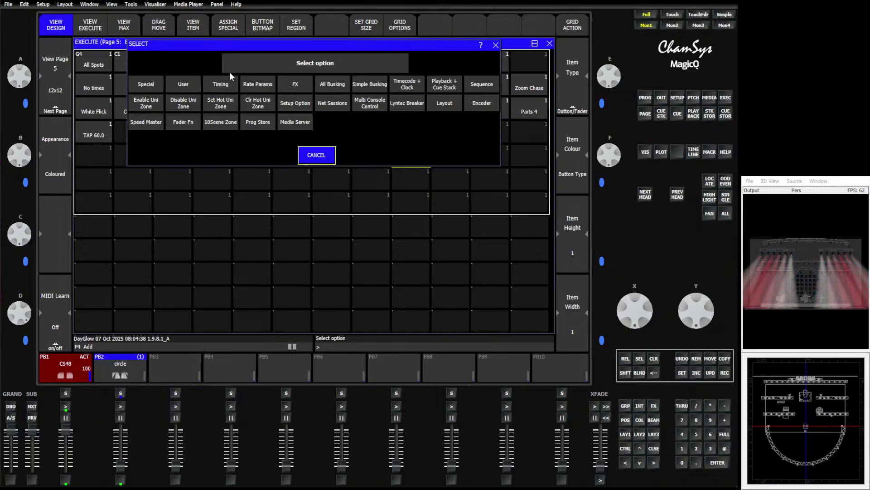
left_click(295, 86)
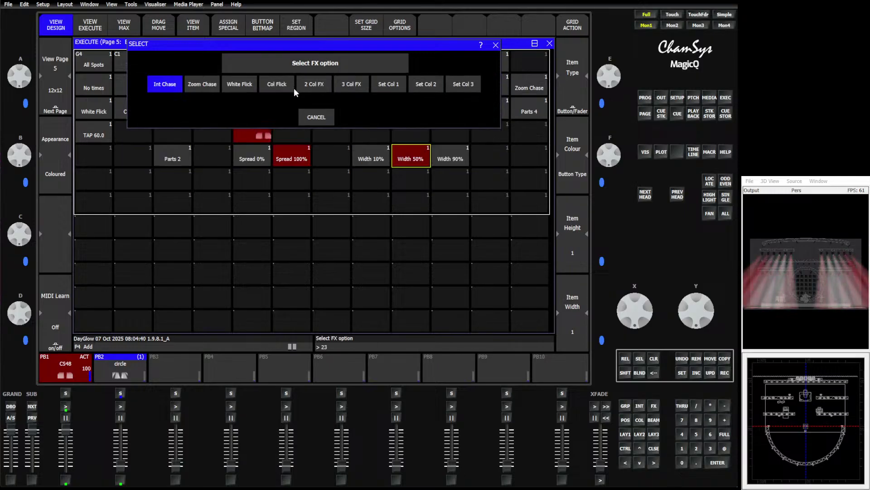
left_click(317, 118)
left_click(231, 25)
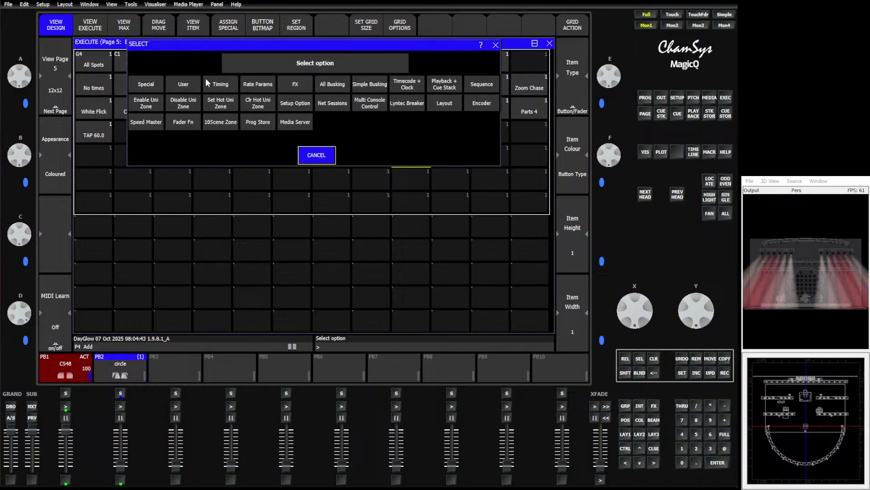
left_click(210, 83)
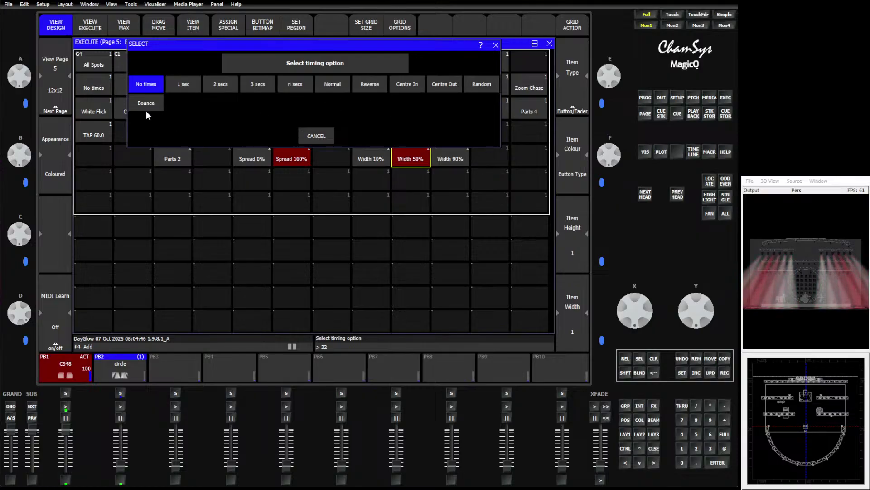
left_click(316, 136)
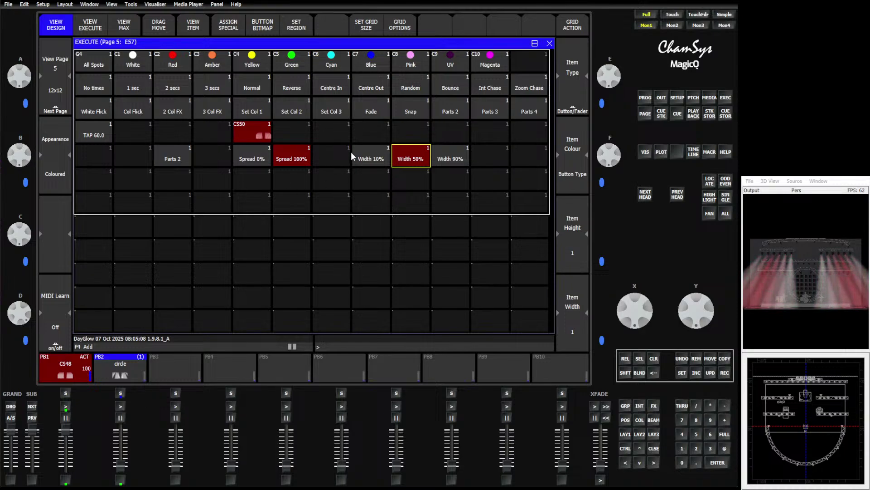
left_click(261, 129)
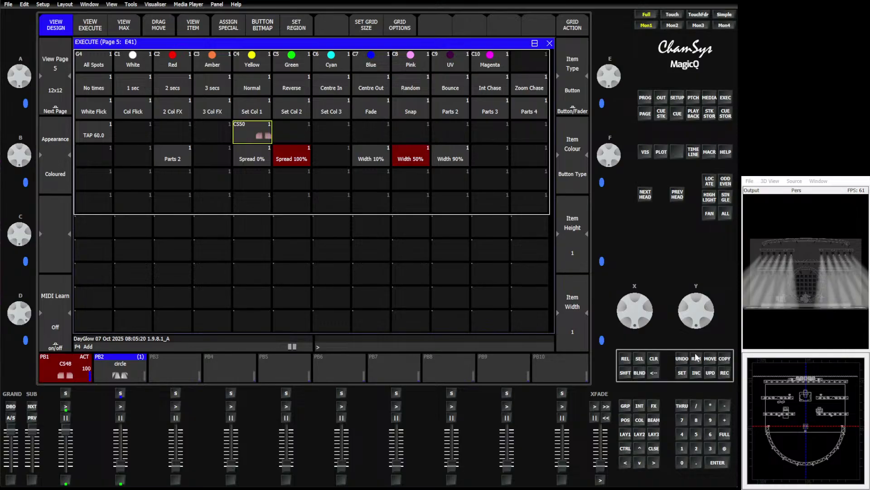
Copy All Spots and the Parts 2 through Width 90% buttons into row 8
left_click(728, 357)
left_click(91, 70)
left_click(92, 230)
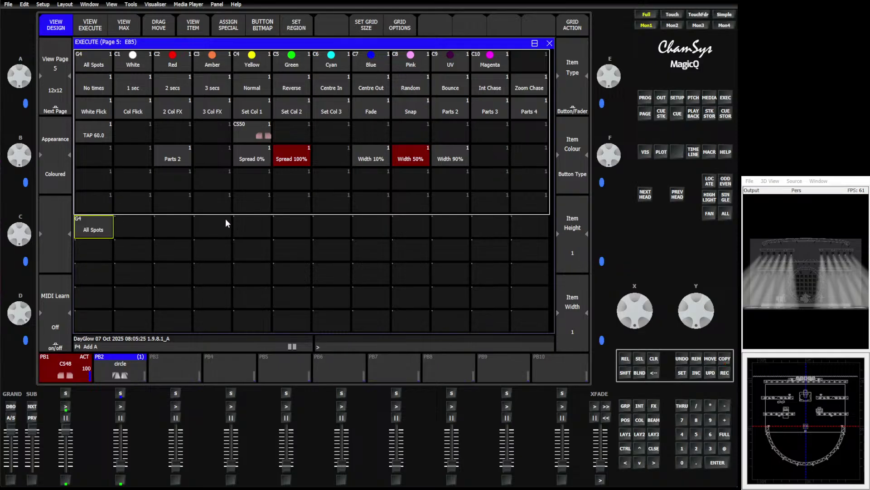
left_click_drag(163, 154, 451, 156)
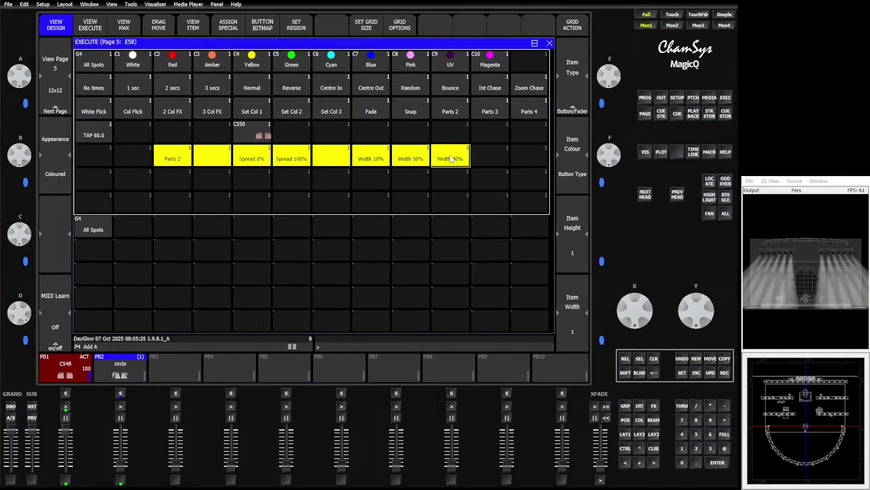
left_click(724, 359)
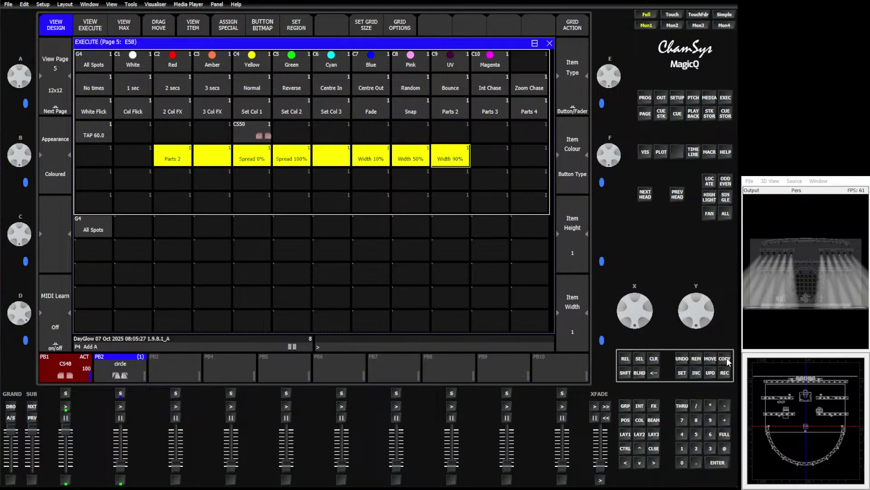
left_click(186, 232)
Give row 8 its own region, raise the PB2 circle playback to full, and trigger Parts 2
left_click_drag(93, 229, 528, 228)
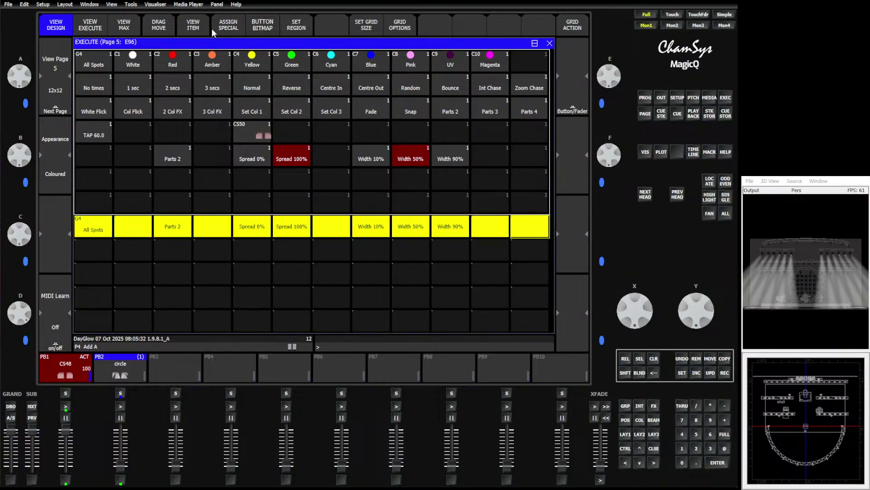
left_click(288, 30)
left_click_drag(129, 464, 121, 430)
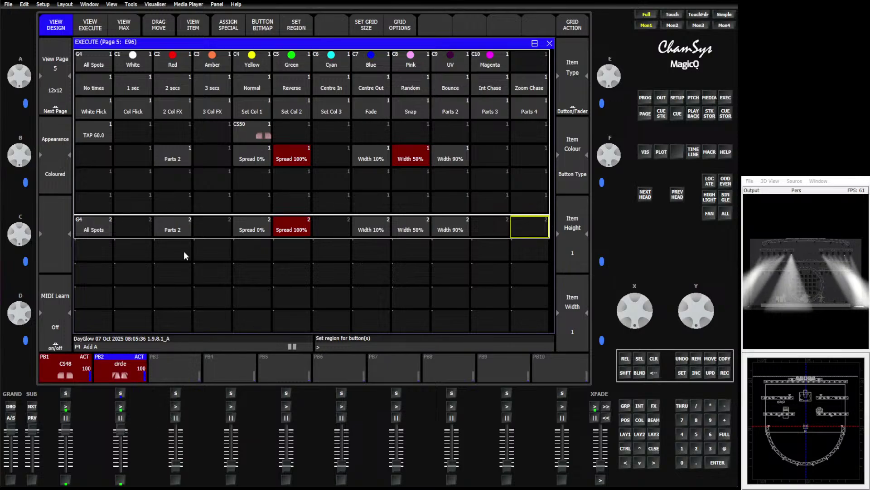
left_click(181, 230)
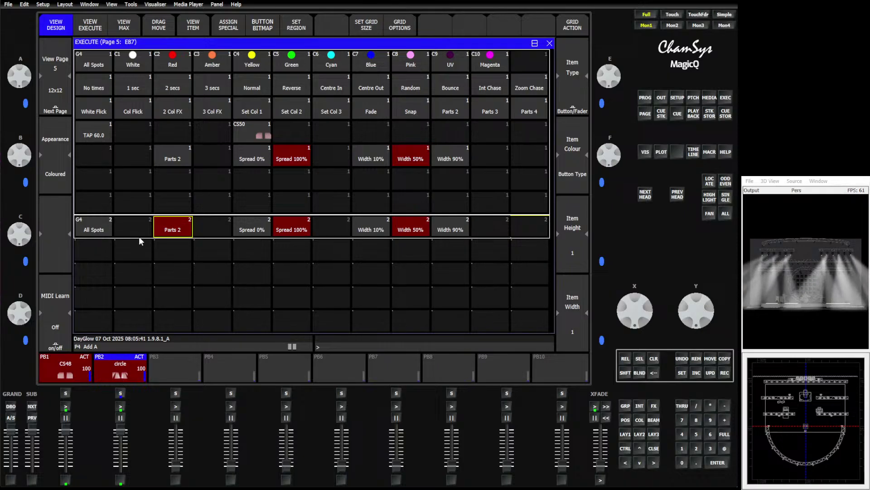
Test row 8's Parts 2, Width 10/50/90% and Spread buttons, finishing on Width 50% with Parts 2 on
left_click(236, 232)
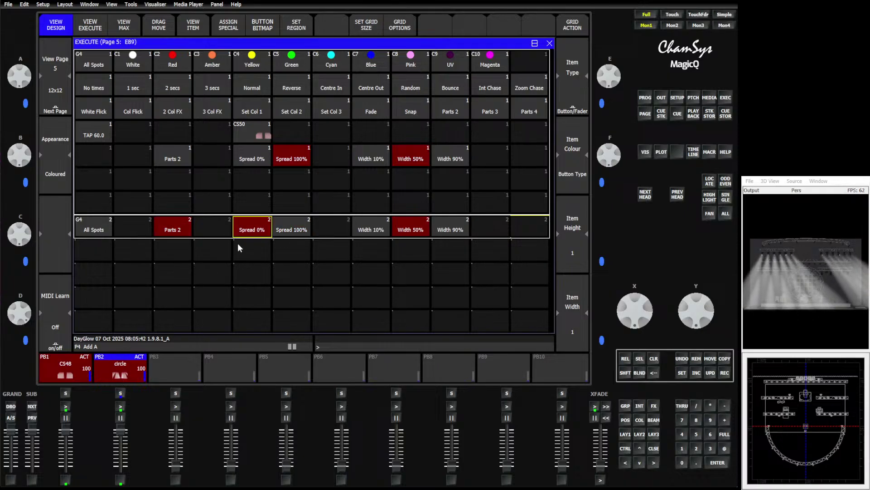
left_click(172, 228)
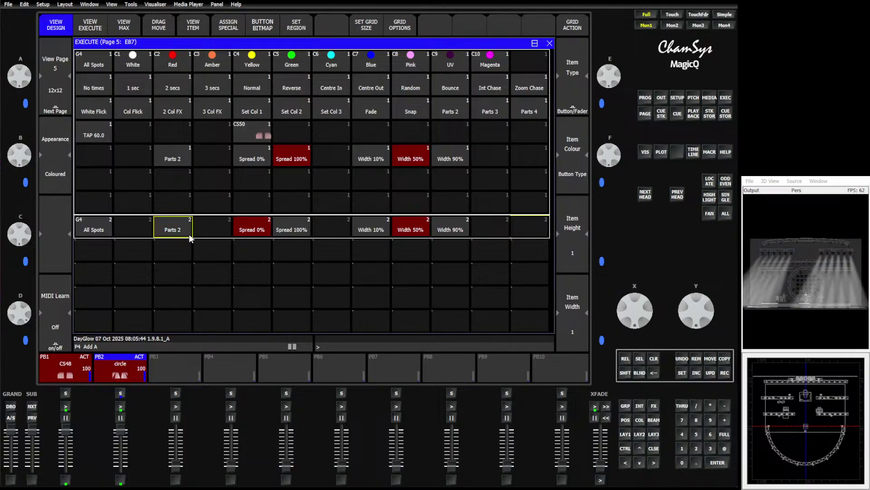
left_click(374, 237)
left_click(418, 231)
left_click(446, 235)
left_click(371, 231)
left_click(408, 230)
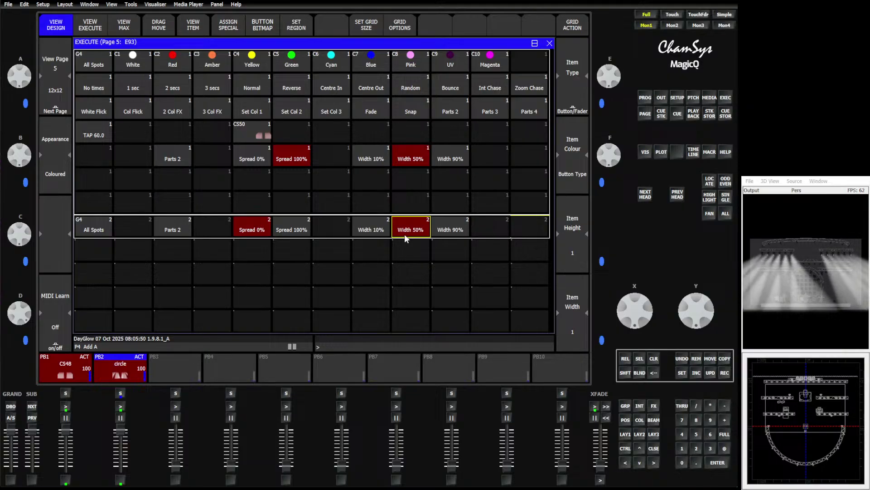
left_click(179, 231)
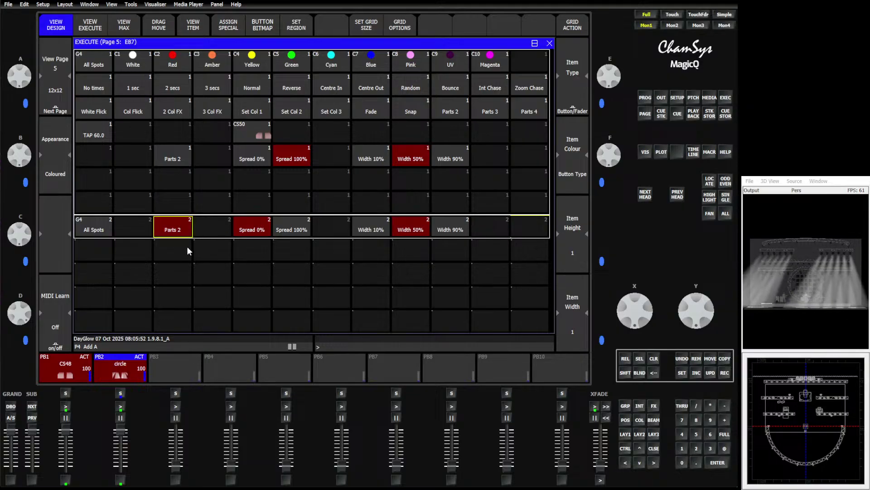
left_click(282, 228)
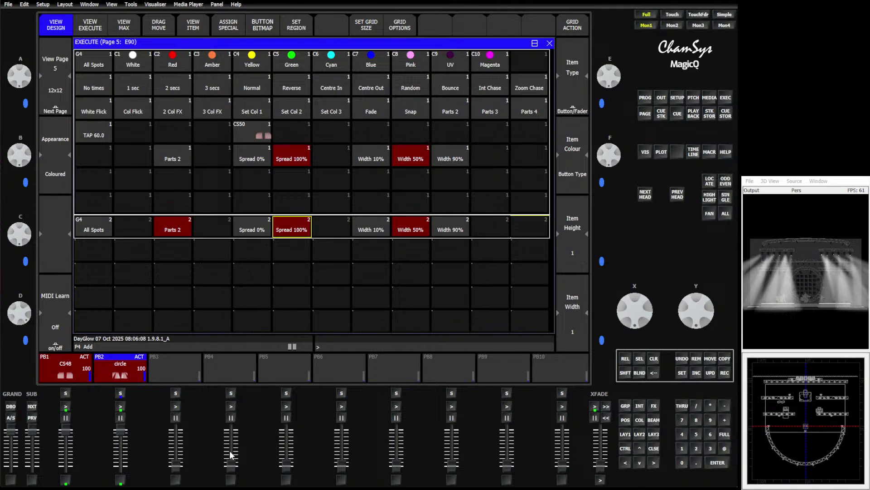
Toggle row 8's spread between 0% and 100% with the circle playback reselected
left_click(162, 366)
left_click(215, 368)
left_click(257, 226)
left_click(295, 228)
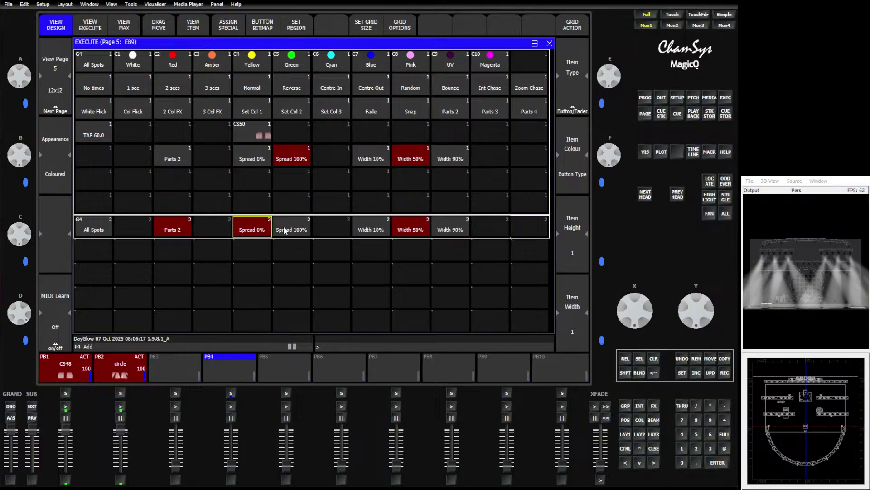
left_click(250, 233)
left_click(136, 363)
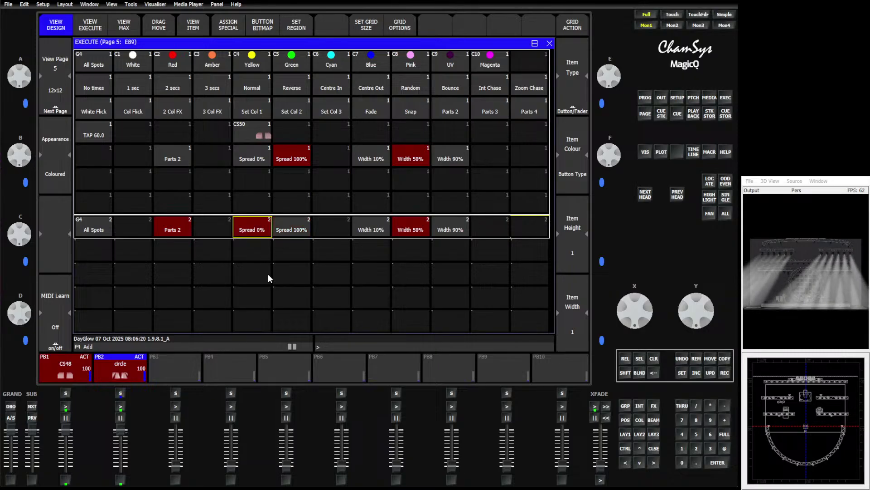
left_click(290, 227)
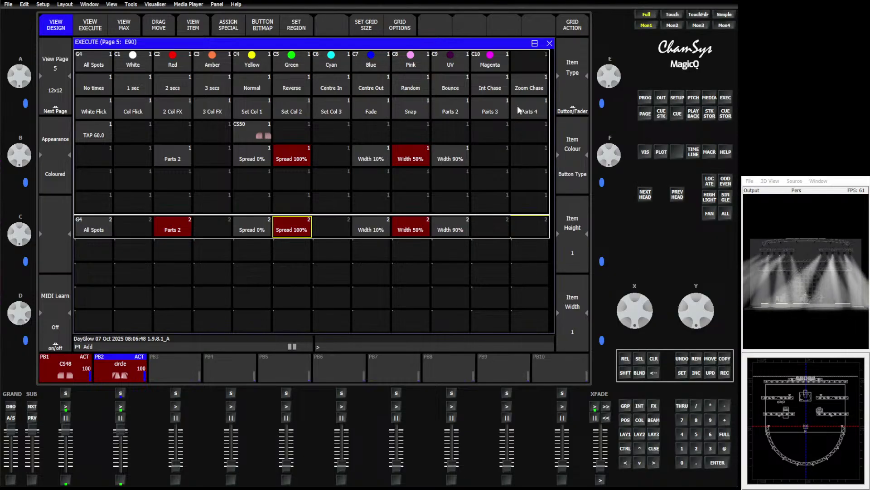
Fire Bounce and 2 Col FX, then pull the PB2 circle fader down to zero
left_click(456, 85)
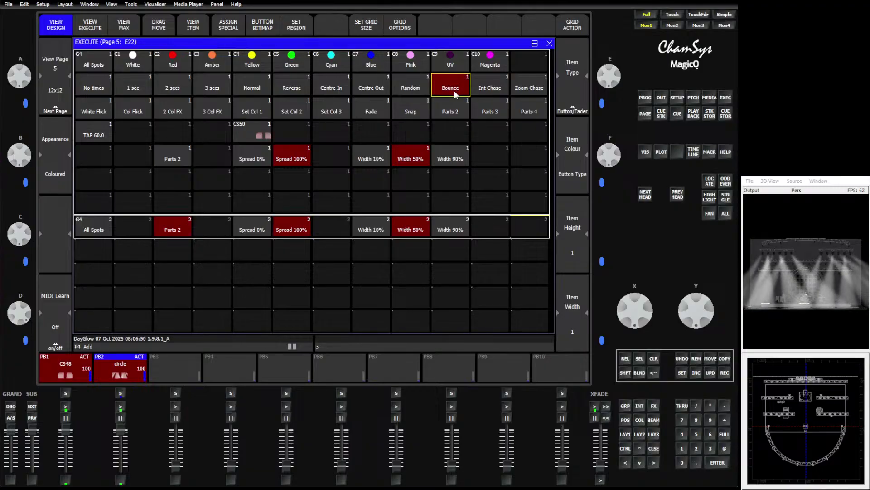
left_click(191, 111)
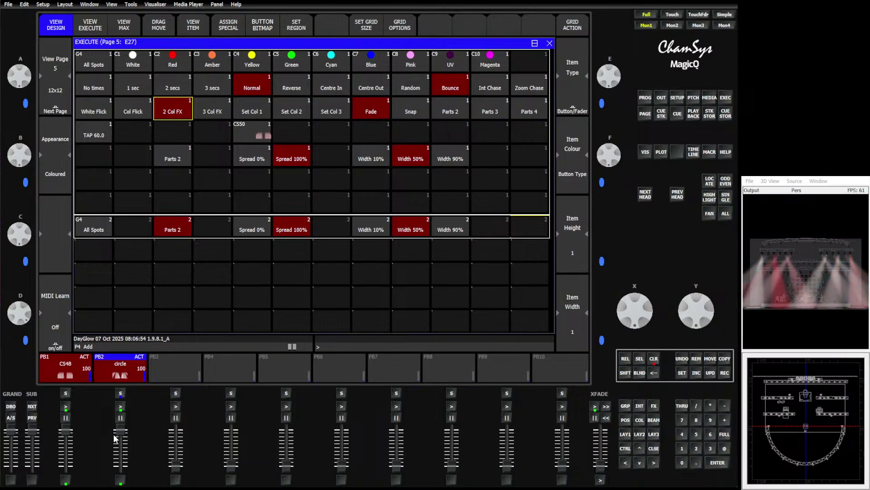
left_click_drag(120, 433, 120, 464)
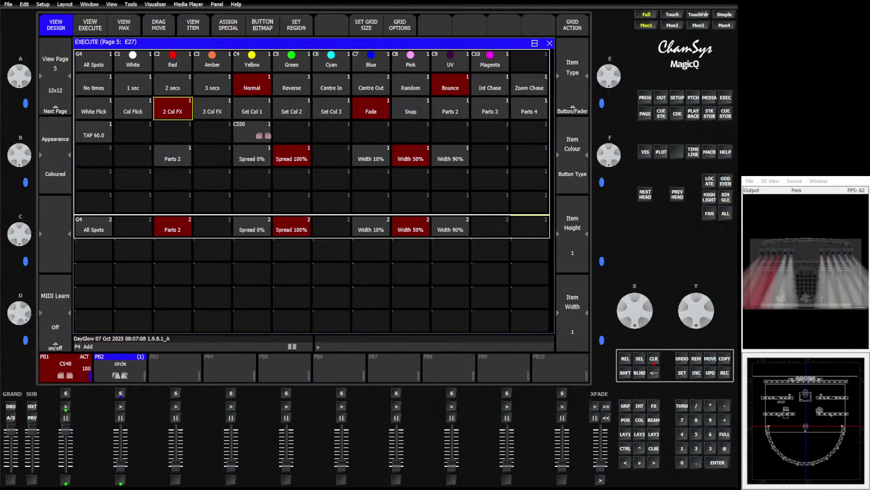
Clear the programmer and select the G4 All Spots group
left_click(653, 362)
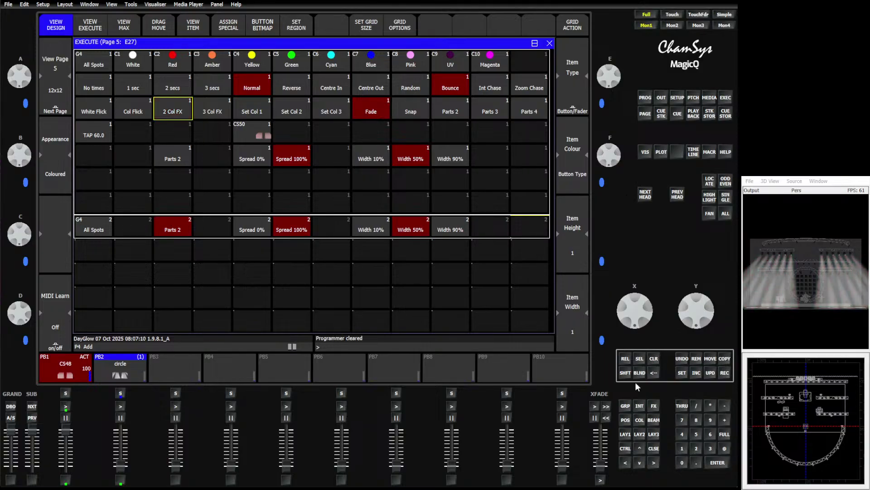
left_click(622, 408)
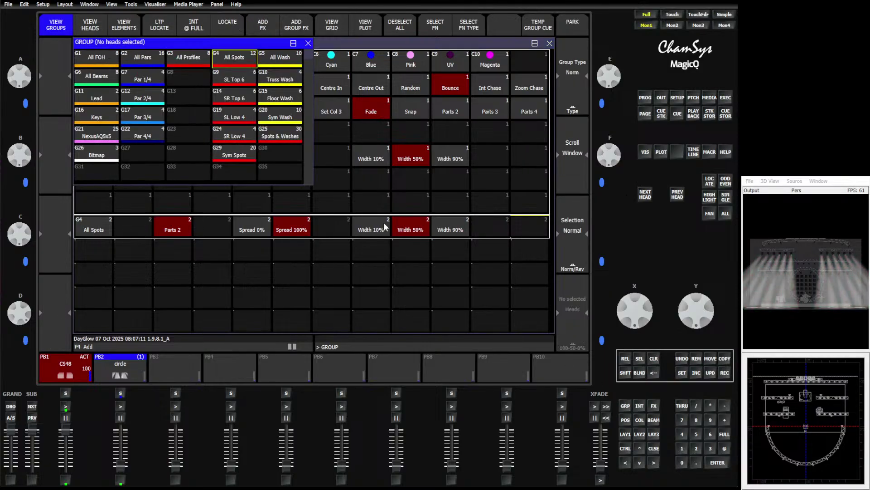
left_click(221, 63)
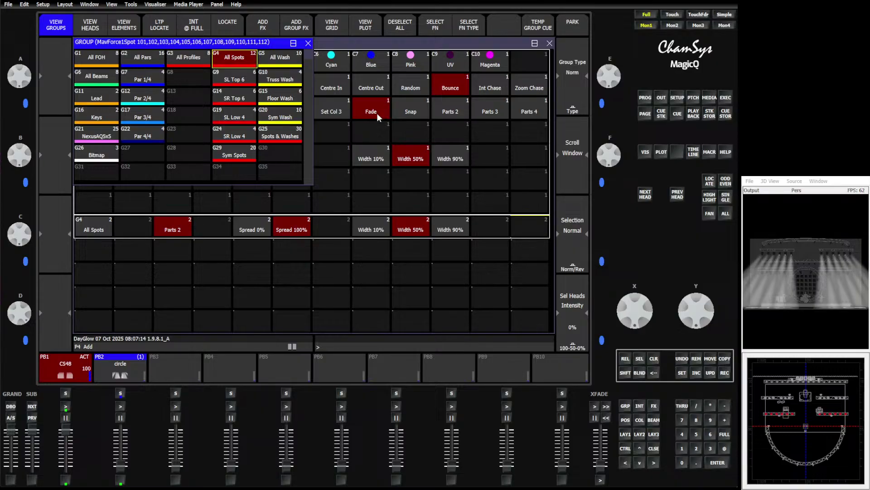
Add the Colour 2col FX using C2 Red and C1 White
left_click(276, 88)
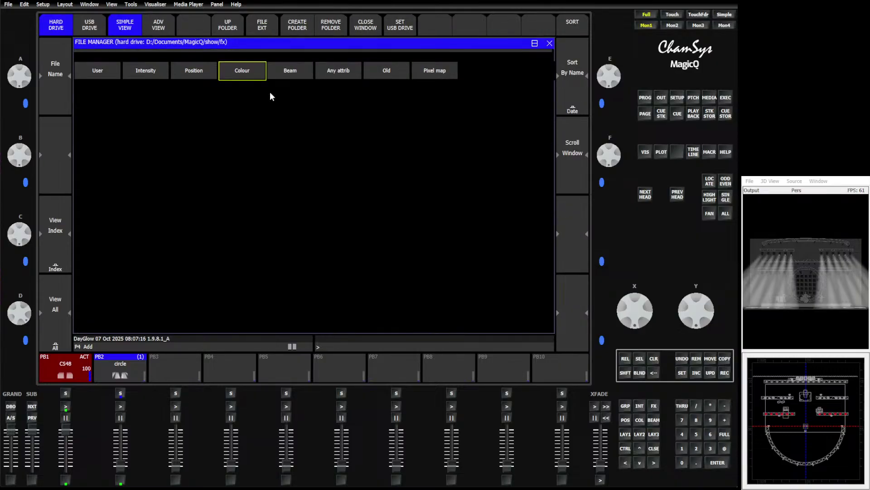
left_click(123, 78)
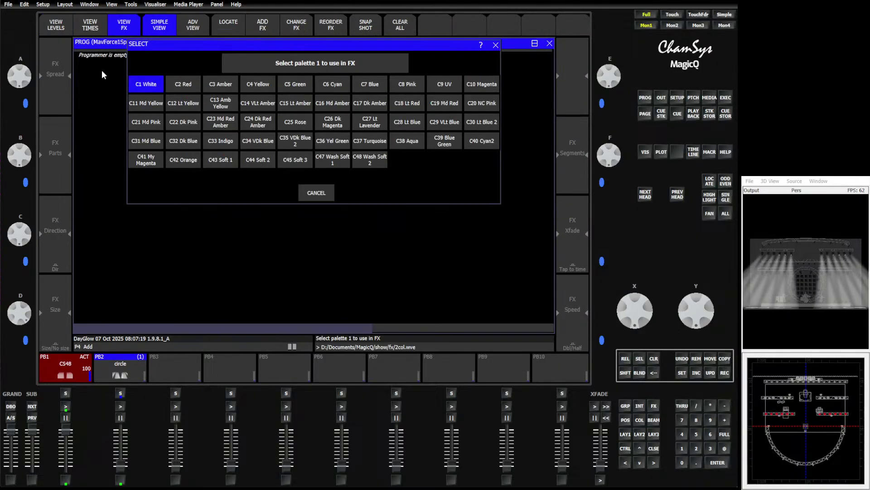
left_click(177, 87)
left_click(151, 87)
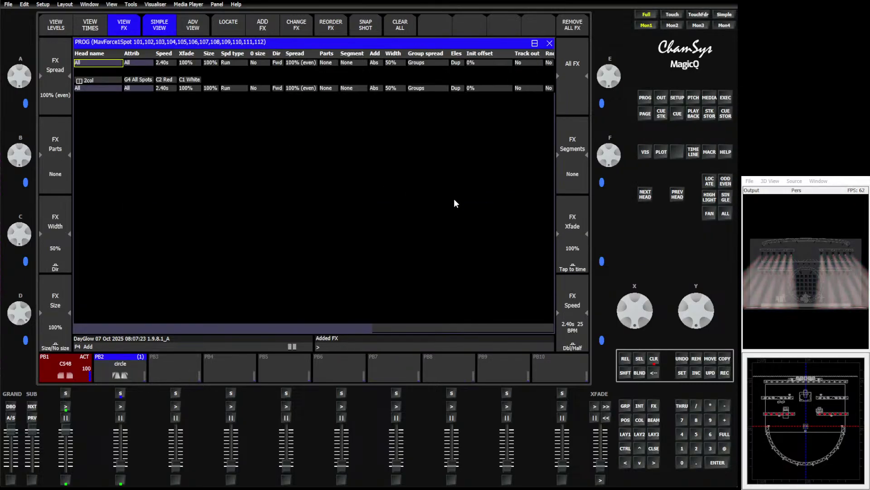
Set the 2col FX group spread to Within groups and its crossfade to 0%
key("shift")
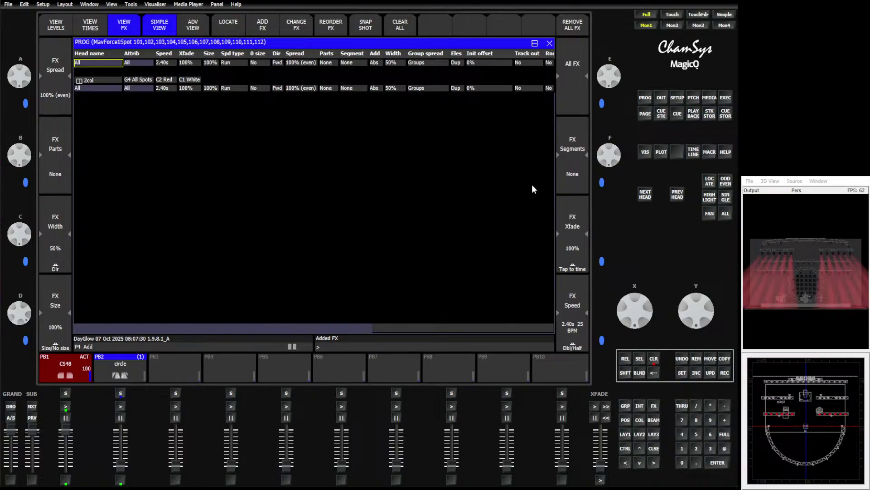
left_click(417, 89)
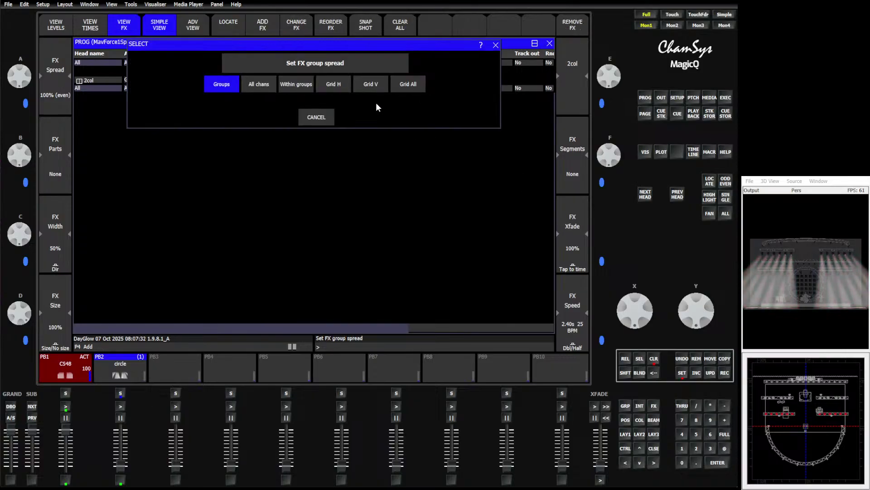
left_click(295, 85)
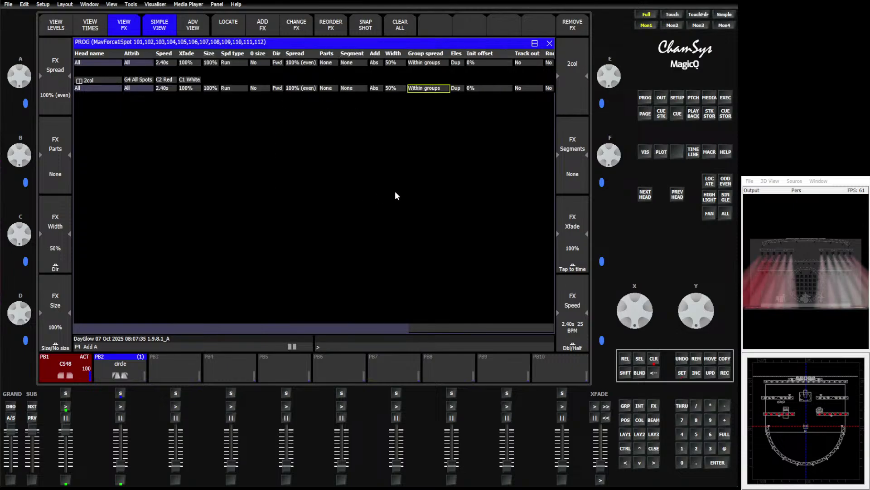
left_click(183, 89)
type("0")
key("Return")
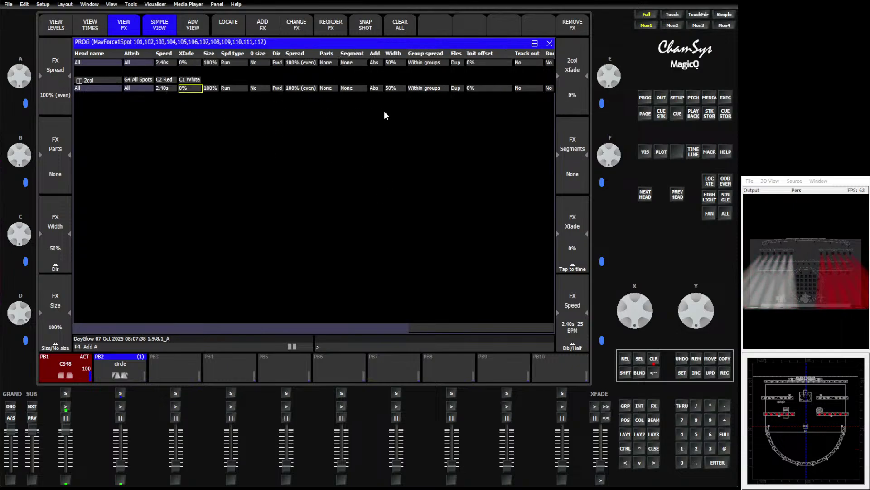
Adjust the FX chunks and segments, leaving segments at None
mouse_move(604, 159)
left_mouse_down()
mouse_move(604, 166)
mouse_move(604, 157)
left_mouse_up()
key("shift")
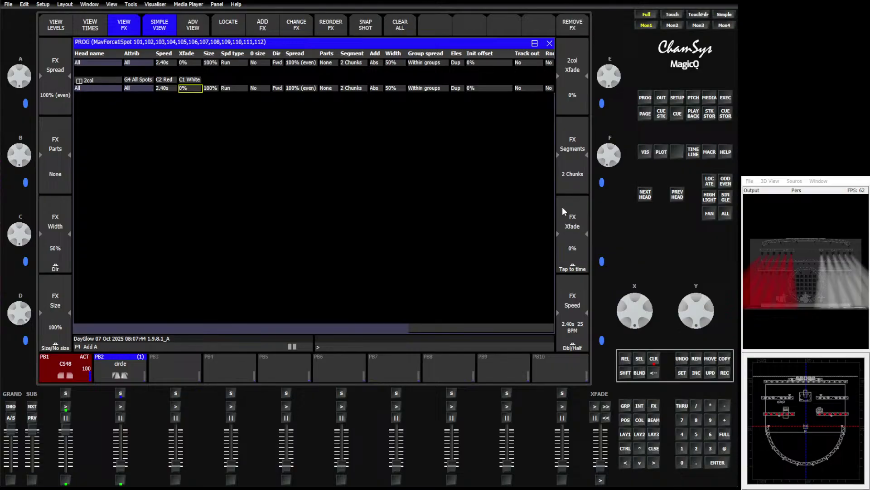
key("shift")
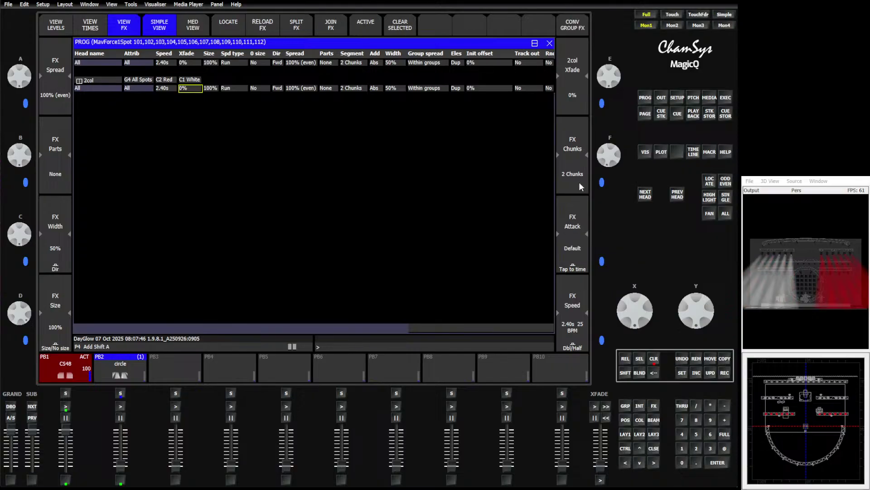
scroll(580, 186, "up", 1)
key("shift")
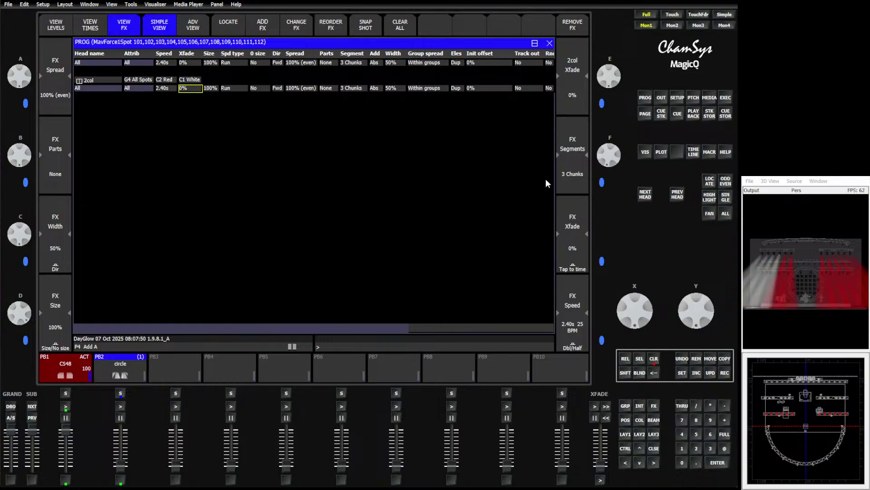
key("shift")
key("shift")
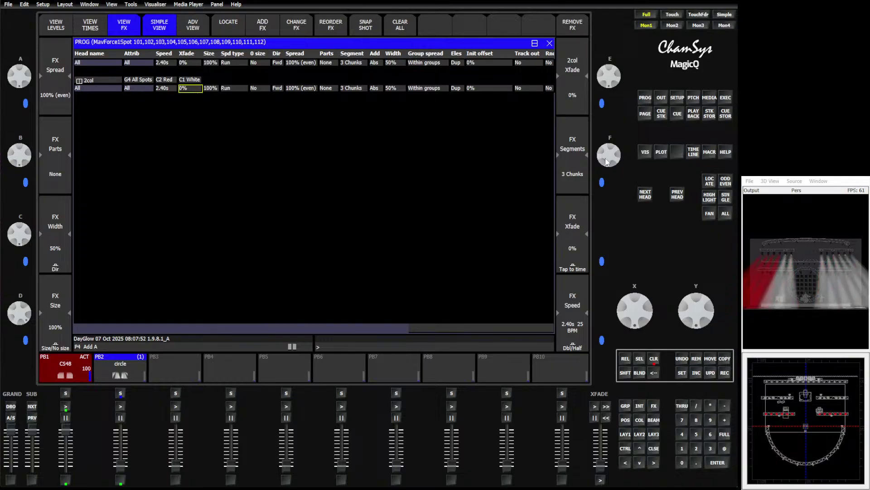
scroll(605, 132, "up", 5)
scroll(605, 130, "down", 5)
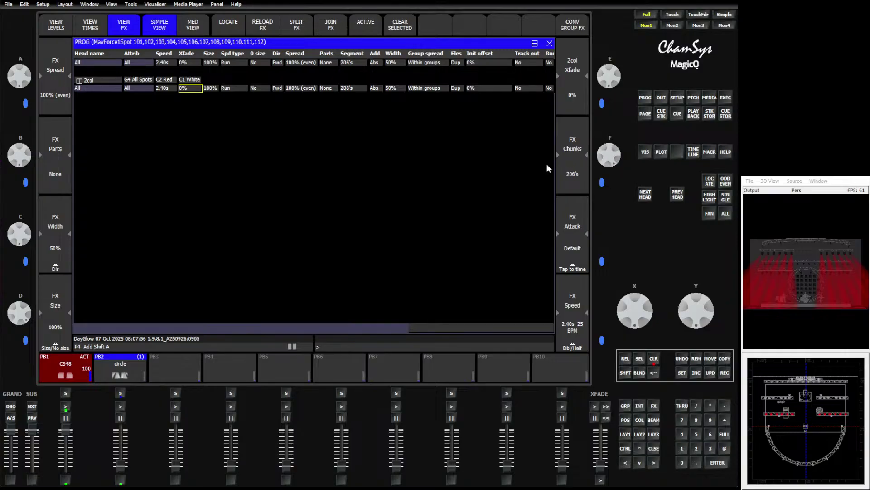
left_click(345, 90)
scroll(344, 89, "down", 5)
key("shift")
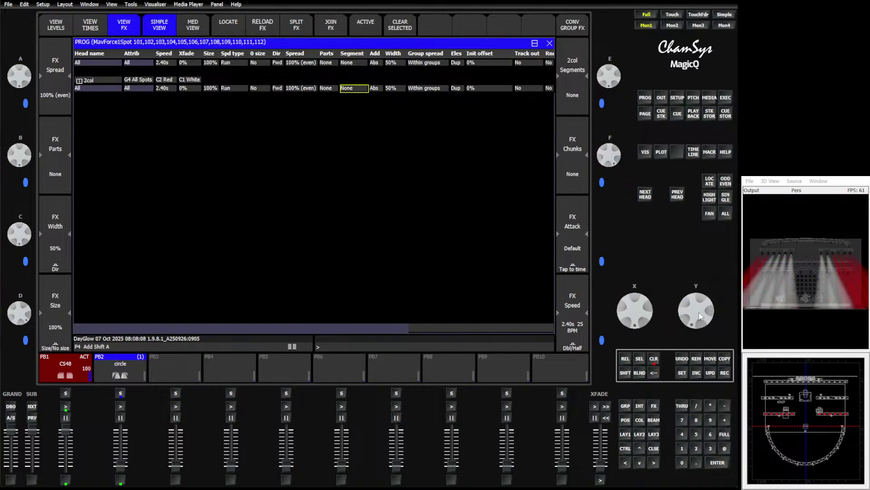
Set the FX width to 49% and tap the speed to 2.44s
left_click_drag(624, 310, 624, 323)
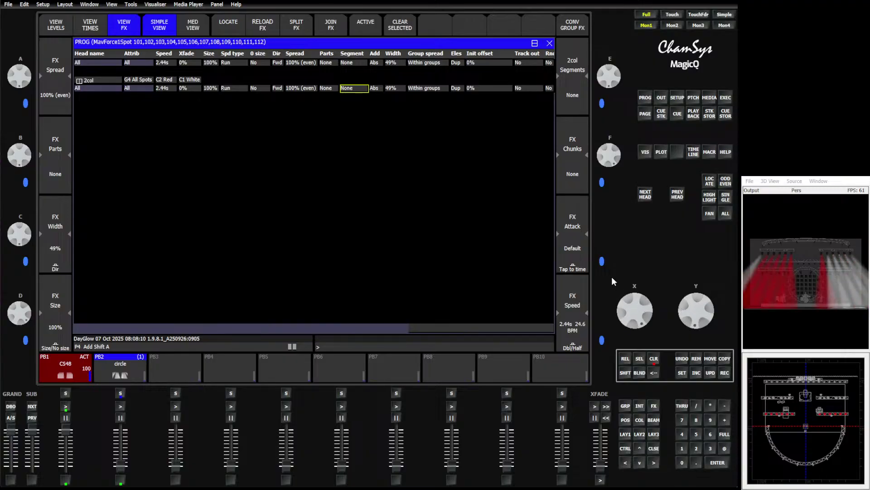
left_click(581, 257)
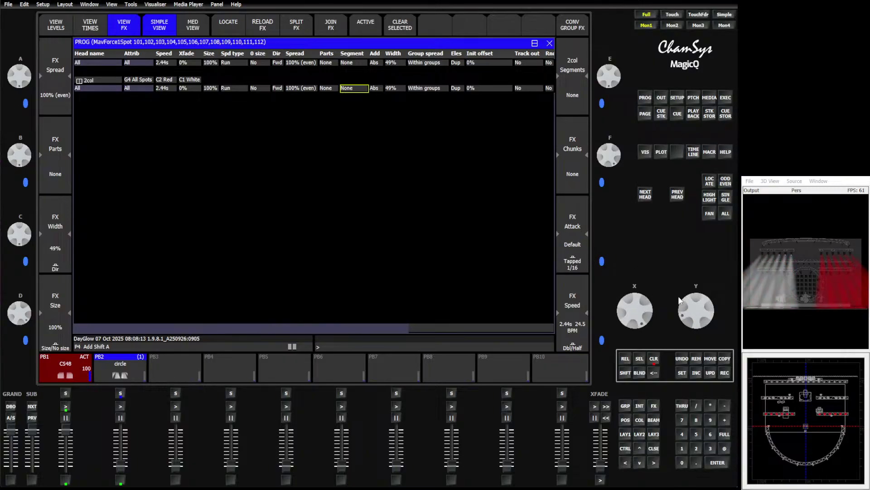
key("shift")
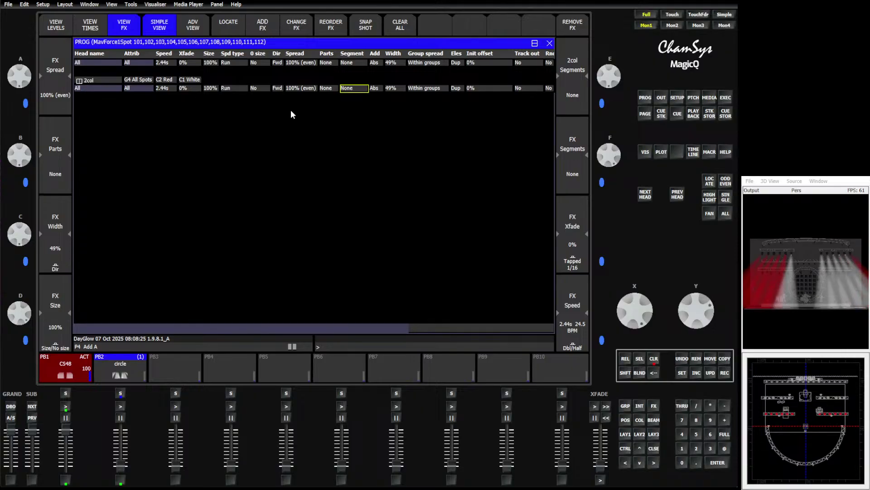
Try Out Bounce and then In Bounce directions on the 2col FX
double_click(278, 88)
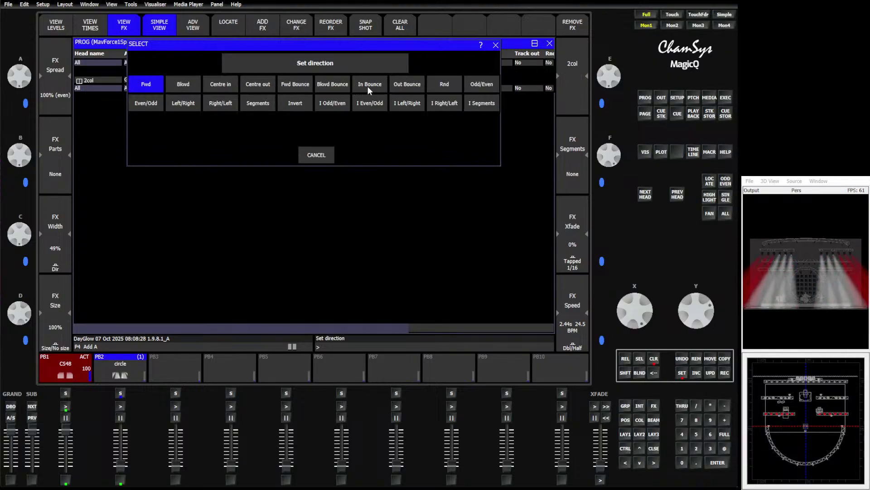
left_click(397, 88)
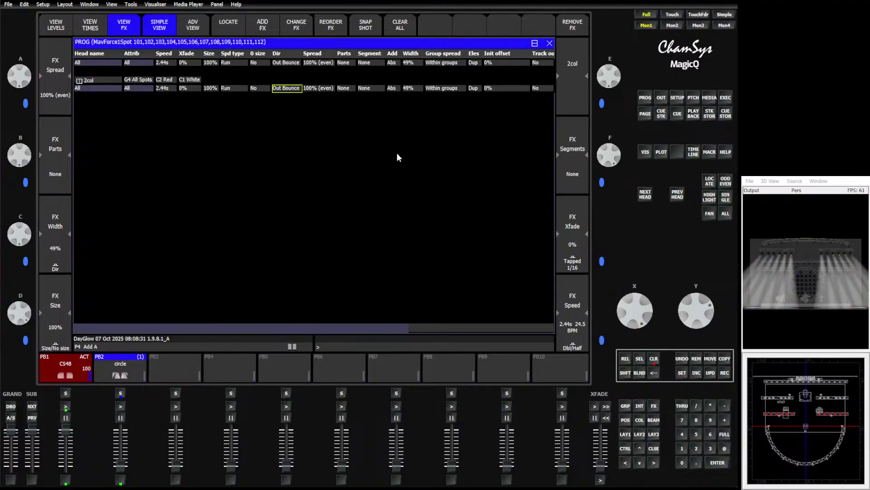
double_click(287, 88)
left_click(359, 88)
left_click(407, 88)
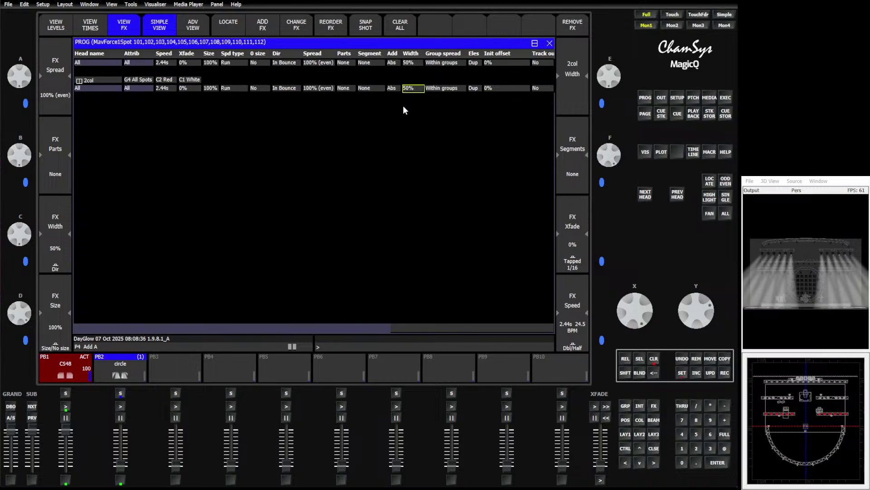
Set the FX direction back to Fwd and bring up its One shot options
double_click(295, 88)
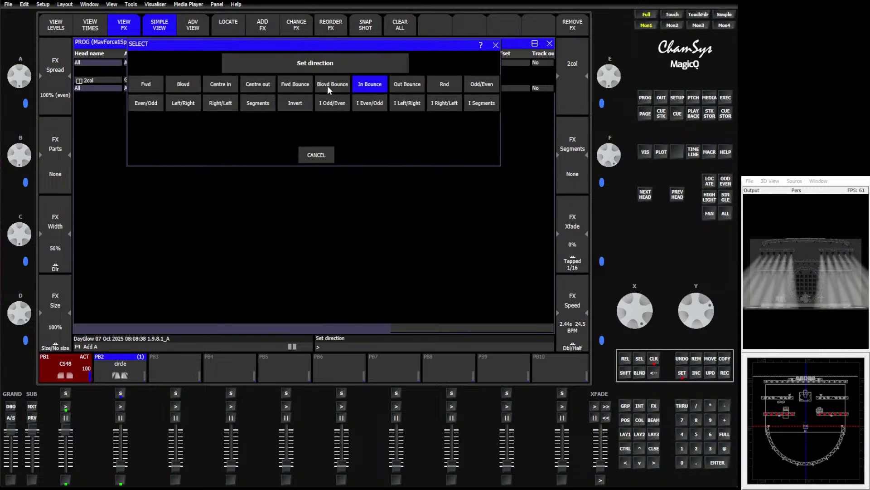
left_click(328, 86)
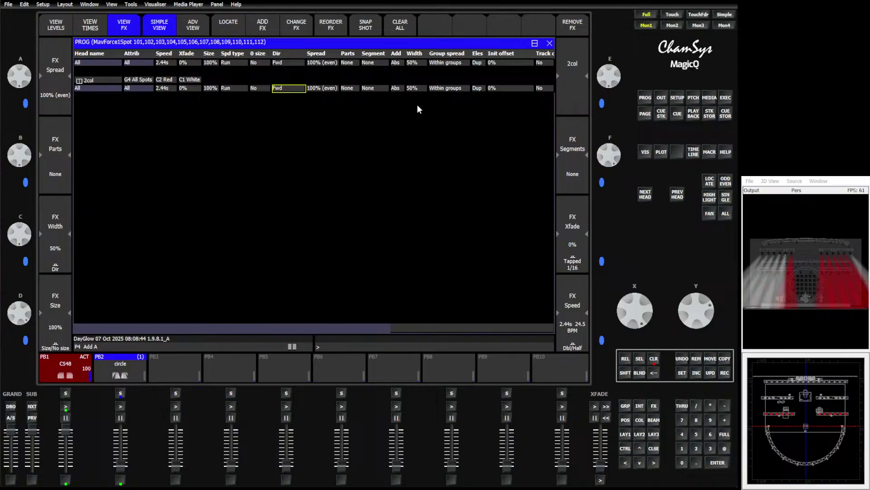
key("Right")
key("Right")
key("Right")
key("Right")
key("Right")
key("Right")
key("Right")
key("Right")
key("Right")
key("Right")
key("Right")
key("Right")
key("Right")
key("Right")
key("Right")
key("Right")
key("Right")
key("Right")
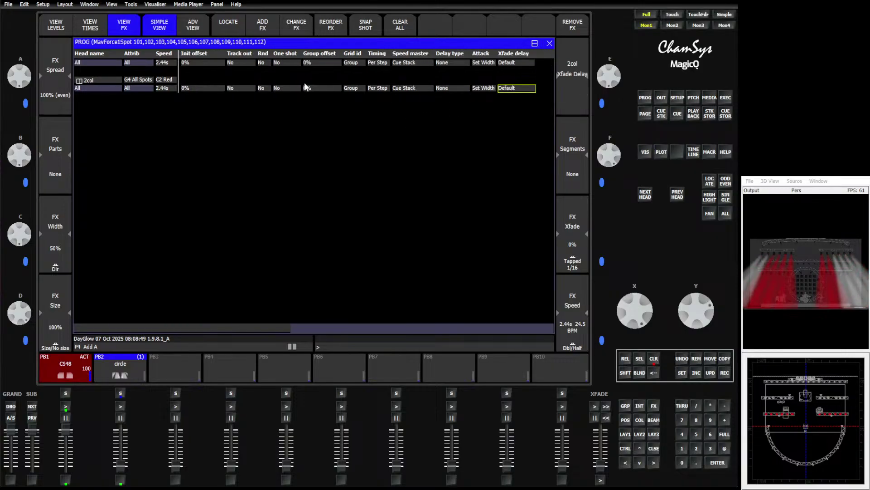
left_click(288, 88)
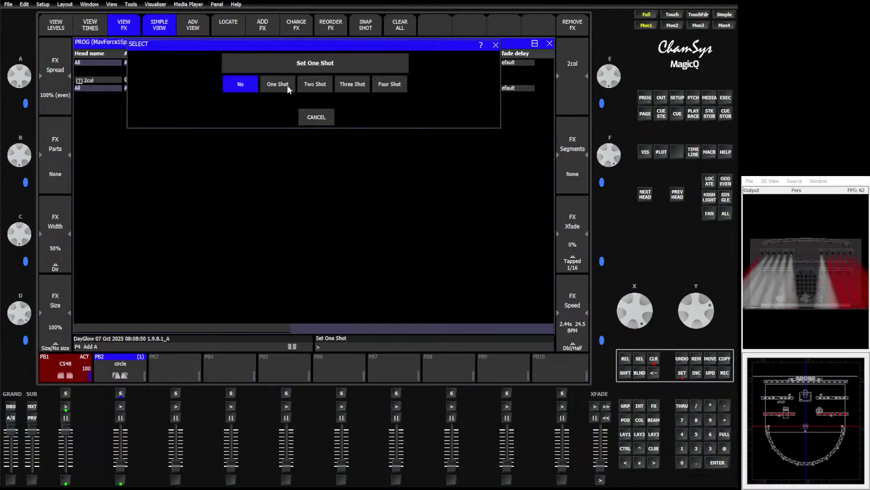